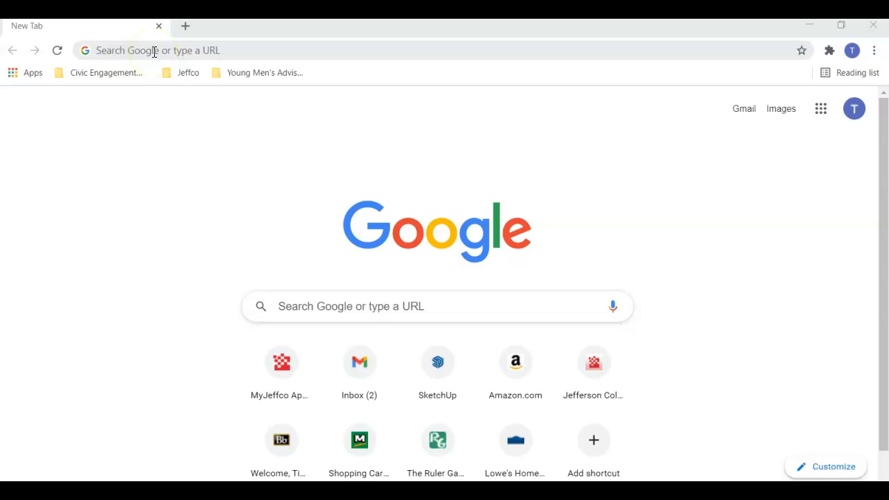
# - Search Google for 'sketchup' and scroll down to the SketchUp Free result
pyautogui.click(154, 51)
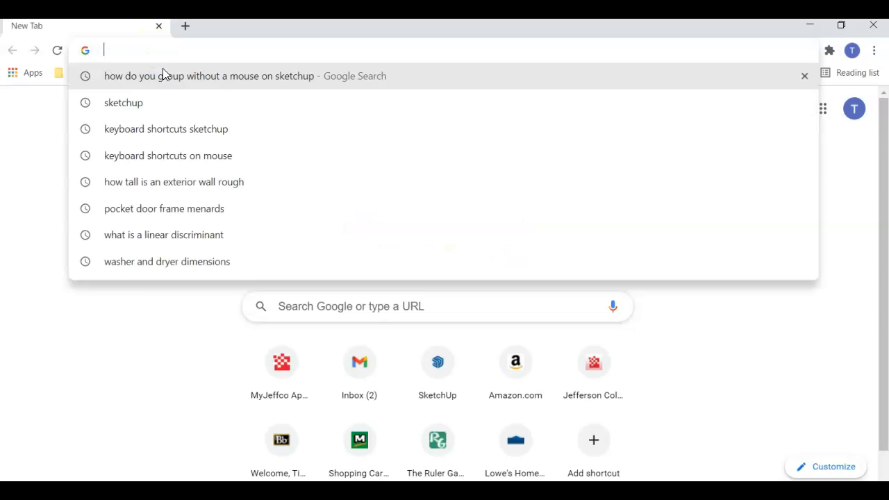
pyautogui.write('sketh')
pyautogui.press('BackSpace')
pyautogui.write('c')
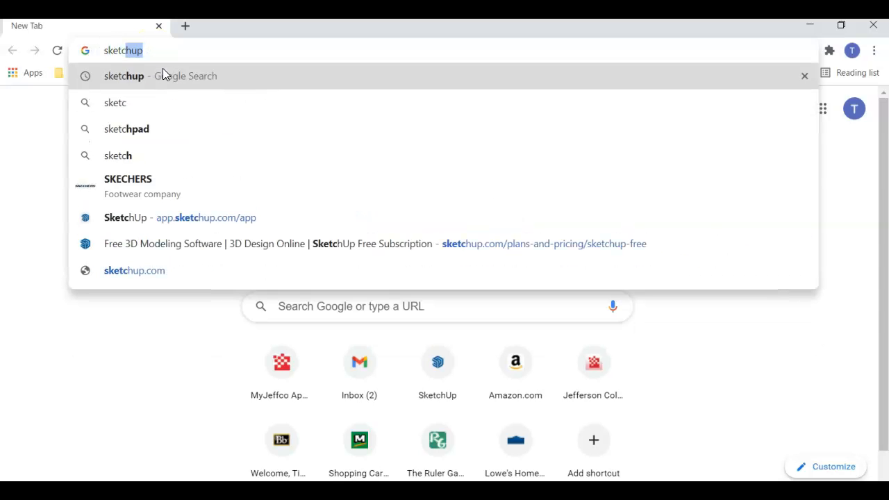
pyautogui.write('hup')
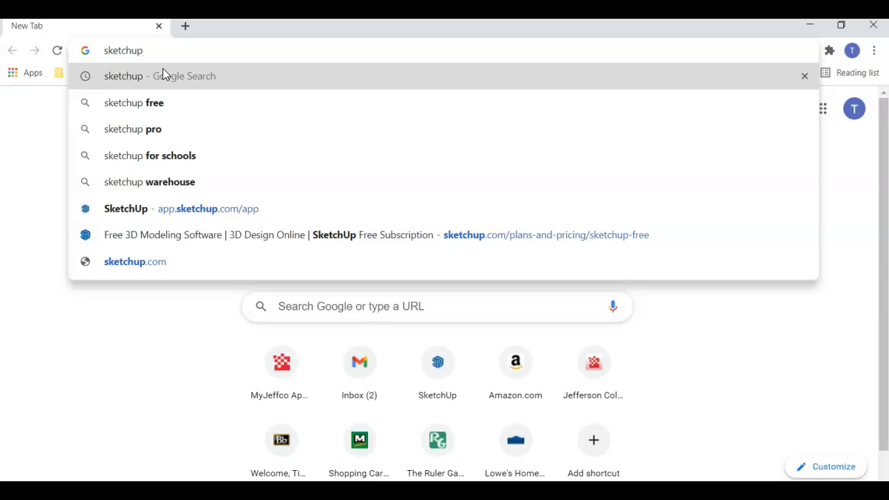
pyautogui.click(162, 74)
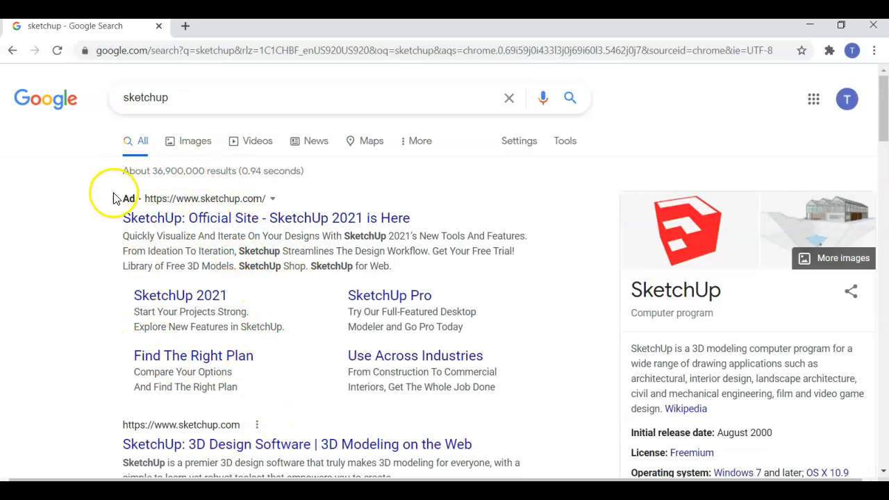
pyautogui.scroll(-2, 208, 450)
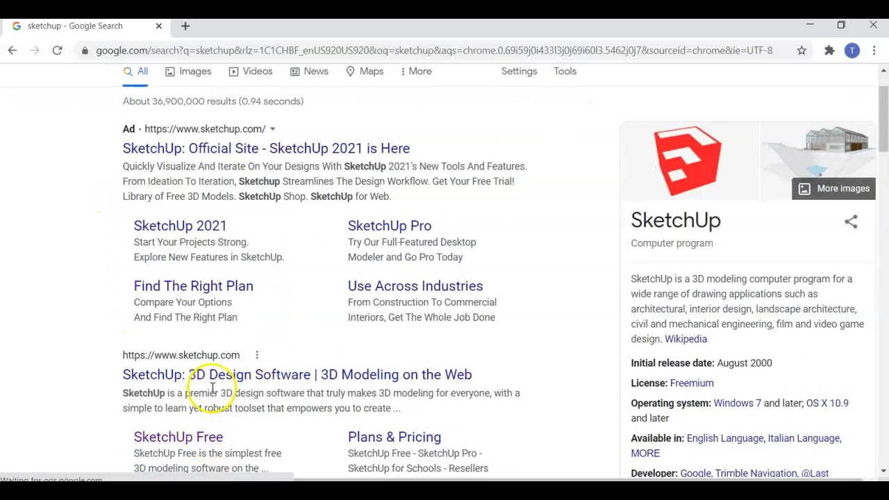
pyautogui.scroll(-1, 215, 308)
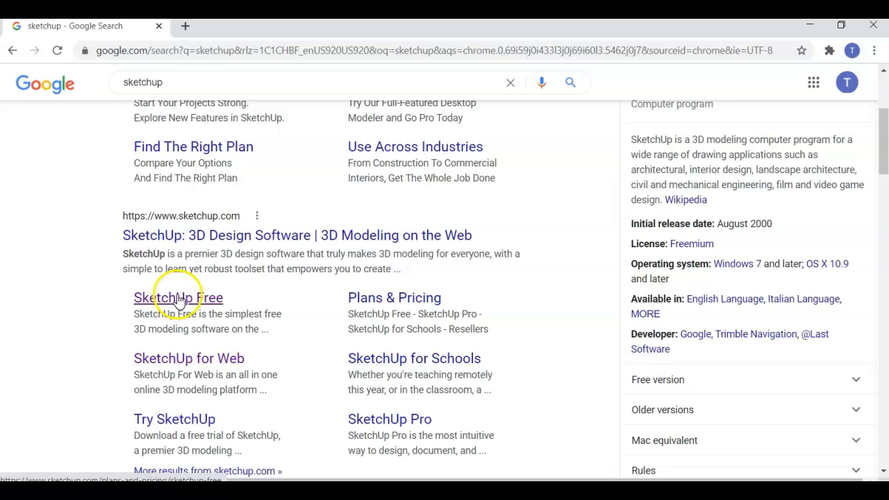
# - Open the SketchUp Free page and launch the web modeling app via Start Modeling
pyautogui.click(179, 303)
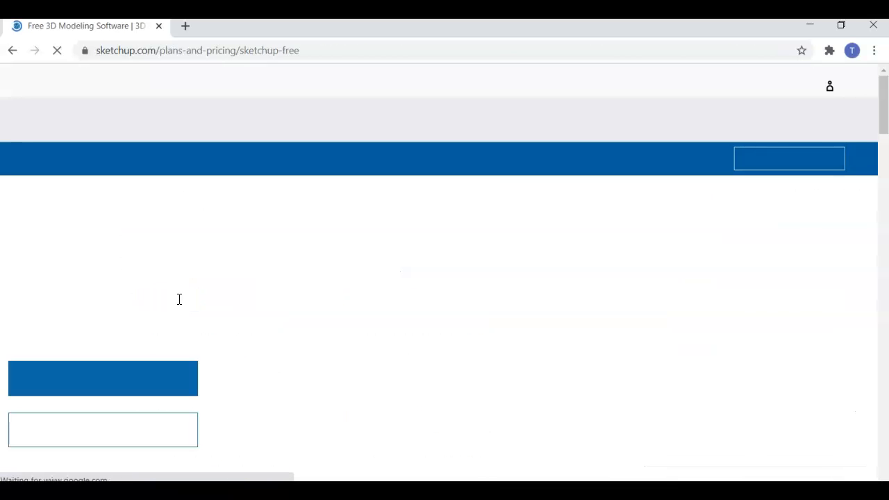
pyautogui.scroll(-1, 181, 312)
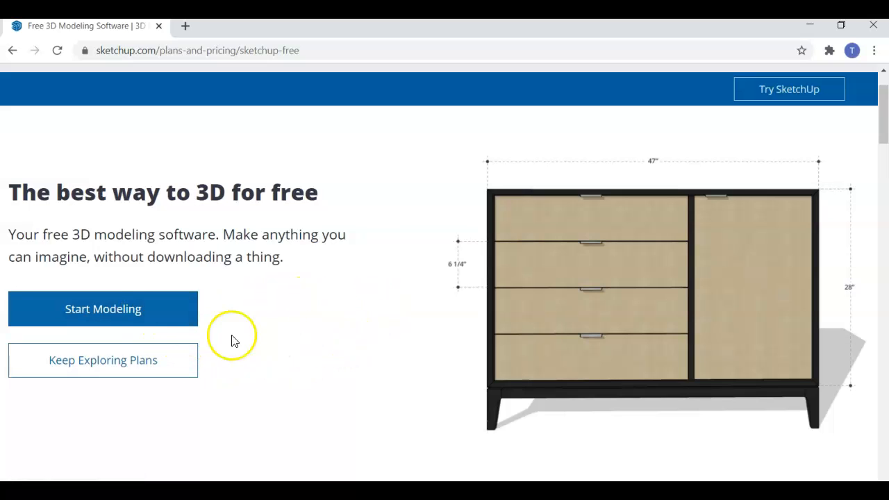
pyautogui.click(139, 313)
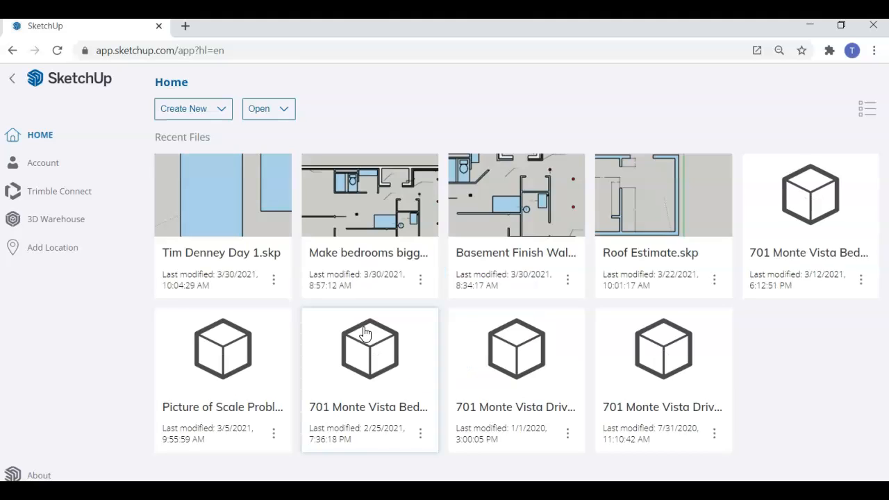
# - Create a new model from the Simple Template - Feet and Inches
pyautogui.click(331, 285)
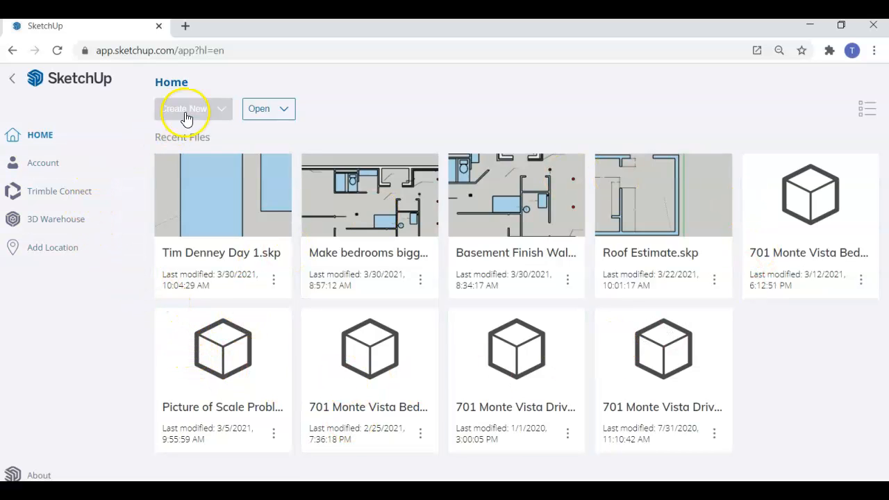
pyautogui.click(216, 111)
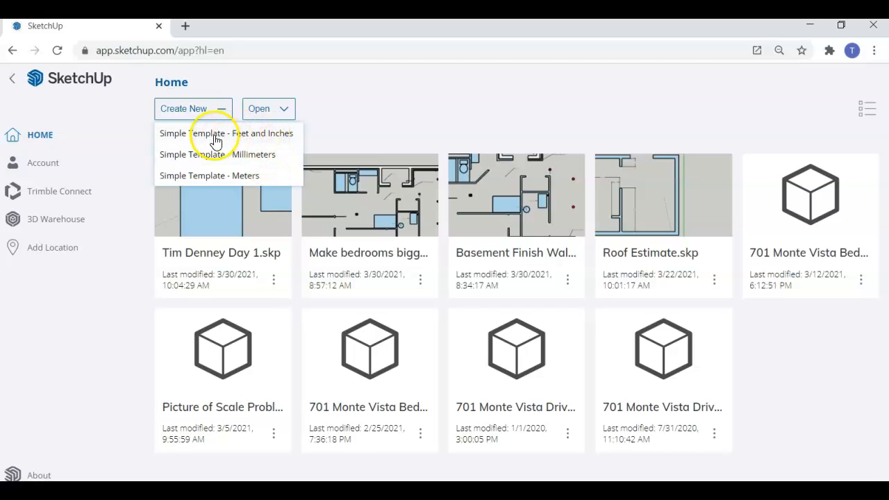
pyautogui.click(240, 136)
pyautogui.click(243, 142)
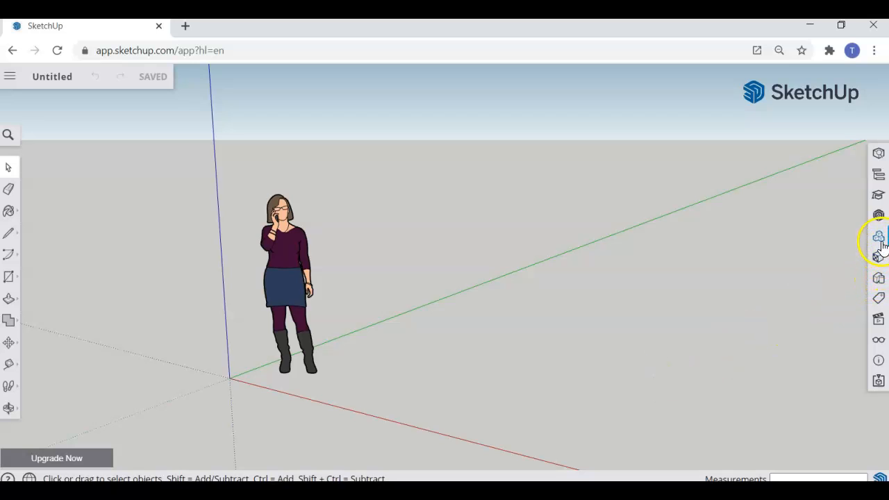
# - In the Scenes panel, apply the middle standard view so the figure shows as a short line
pyautogui.click(879, 321)
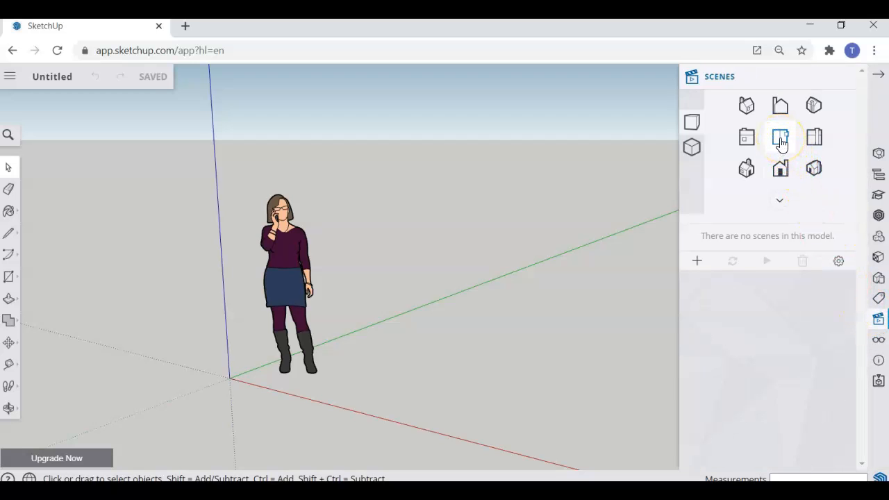
pyautogui.click(782, 141)
pyautogui.click(781, 142)
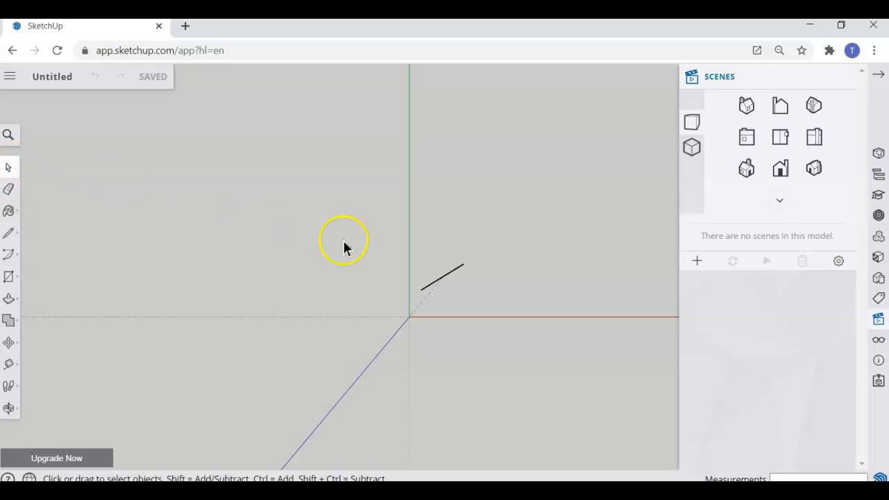
# - Remove the short figure line near the origin with the Eraser, leaving only the axes
pyautogui.moveTo(411, 235); pyautogui.dragTo(484, 303)
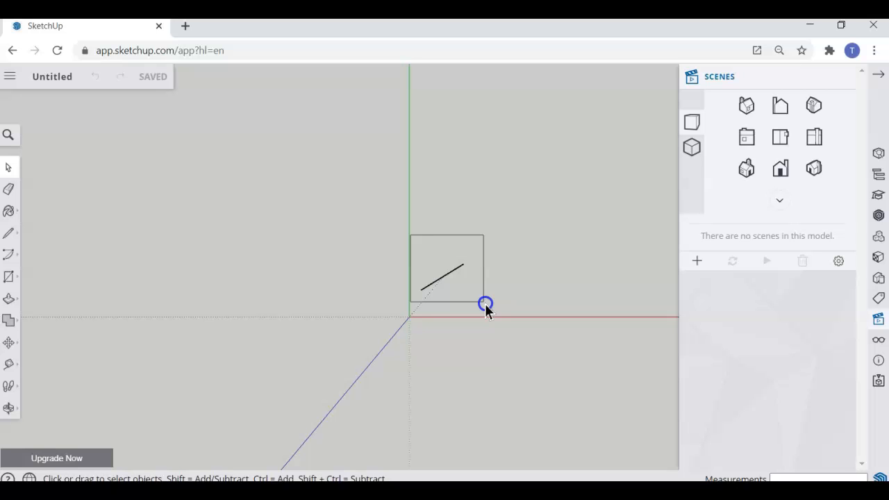
pyautogui.moveTo(485, 303); pyautogui.dragTo(485, 304)
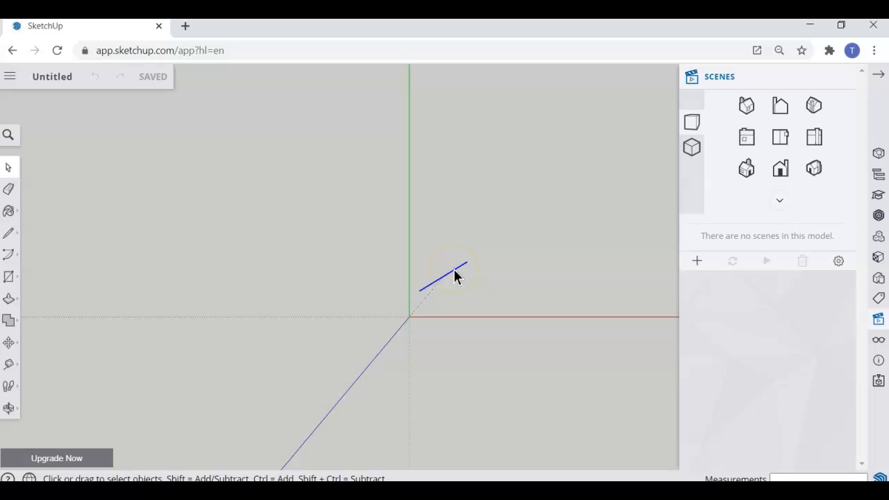
pyautogui.press('Delete')
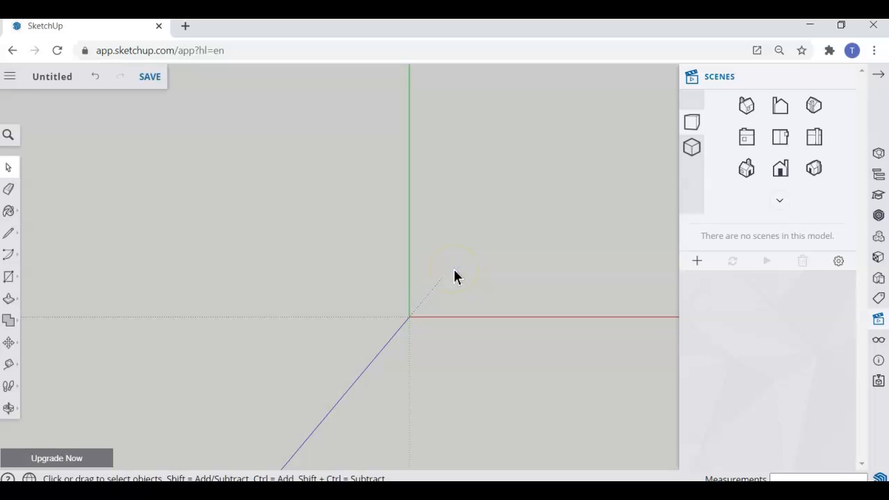
pyautogui.hotkey('ctrl', 'z')
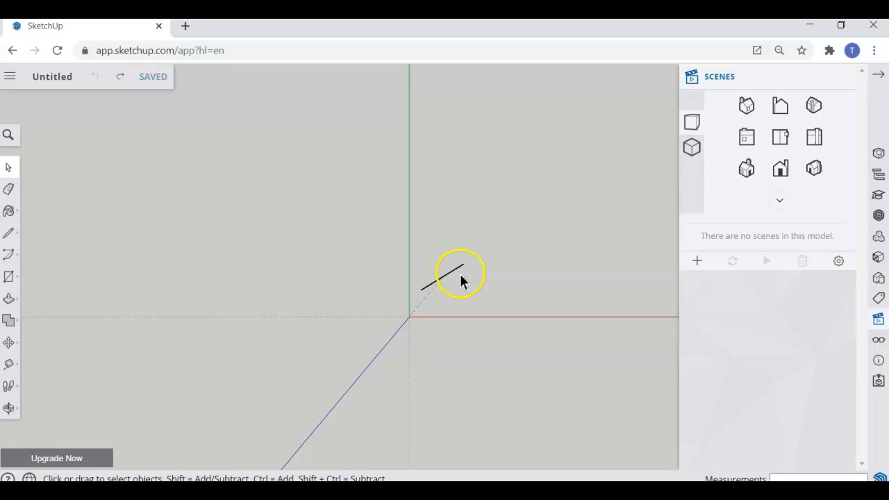
pyautogui.click(9, 190)
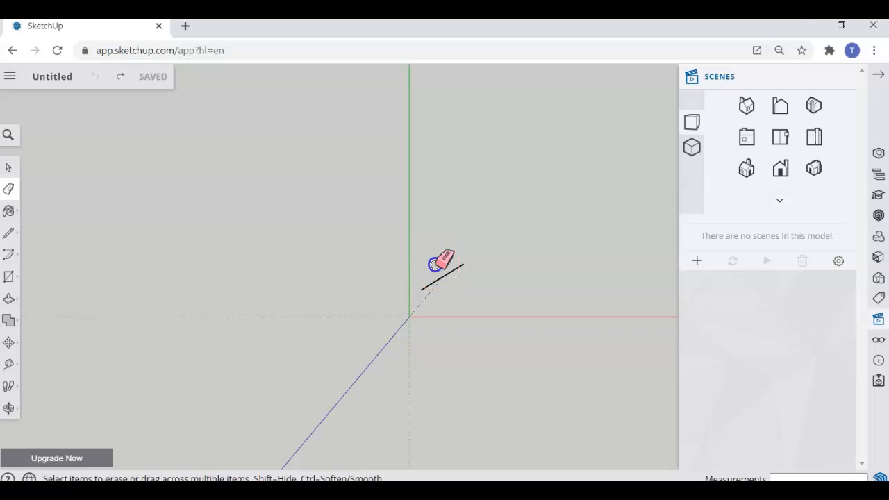
pyautogui.click(456, 297)
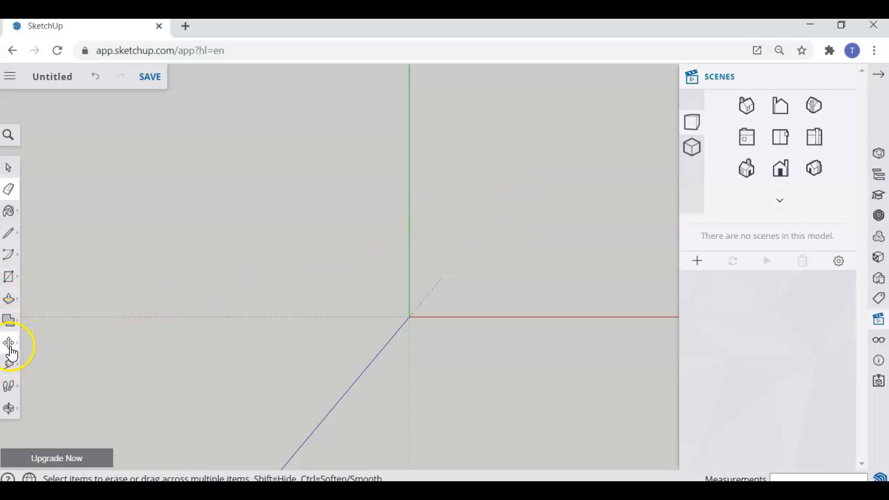
# - Pan the view down and left, moving the origin toward the lower-left corner
pyautogui.click(9, 410)
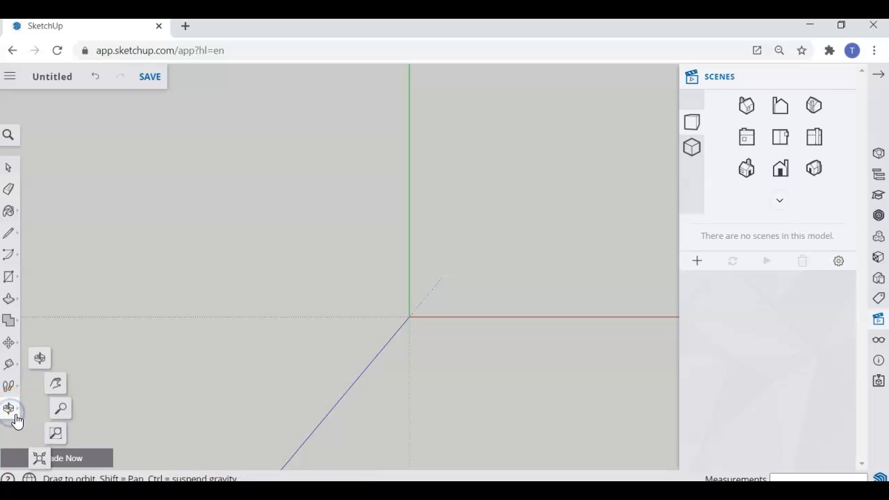
pyautogui.click(57, 381)
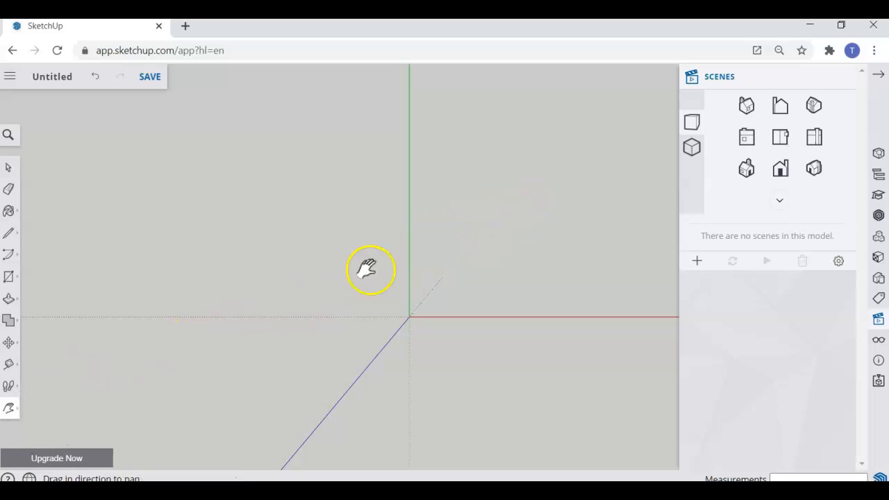
pyautogui.moveTo(477, 241); pyautogui.dragTo(90, 365)
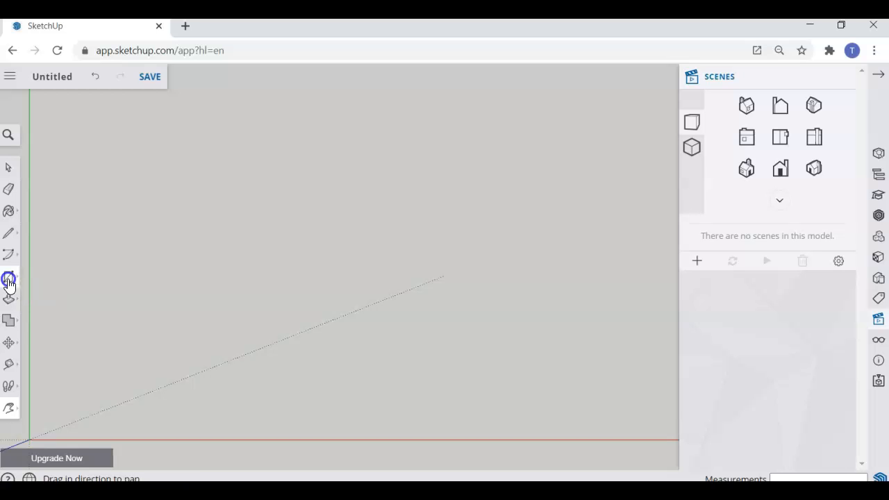
# - Draw a rectangle left of centre, creating a blue face with black edges
pyautogui.click(8, 280)
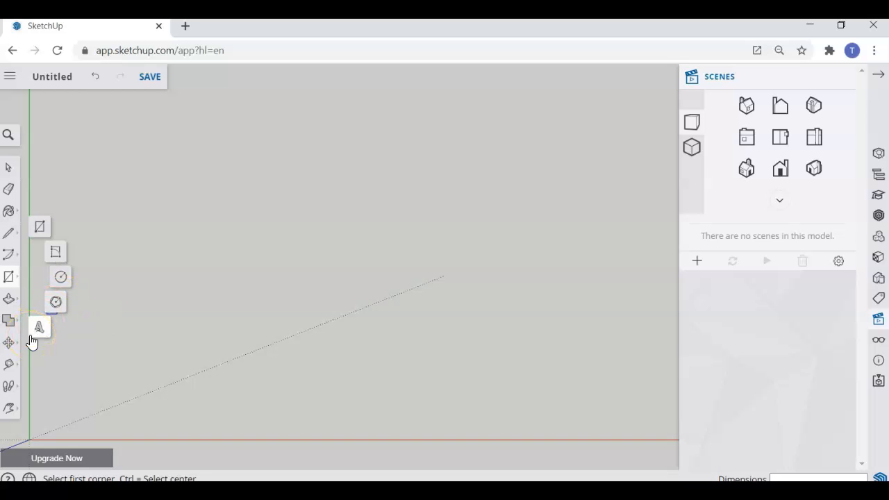
pyautogui.click(40, 232)
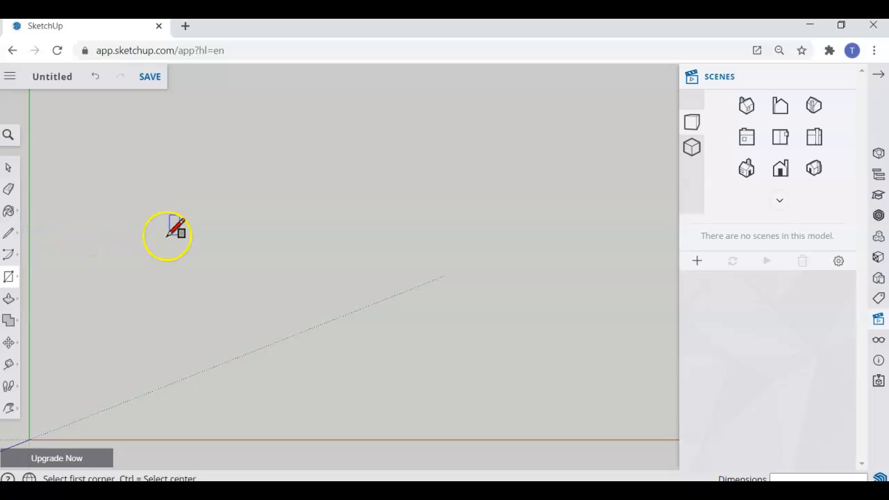
pyautogui.click(212, 237)
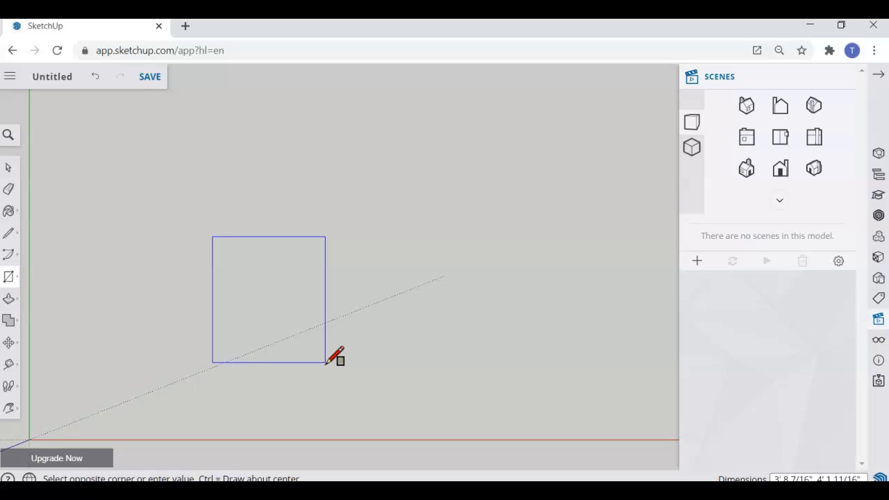
pyautogui.click(327, 362)
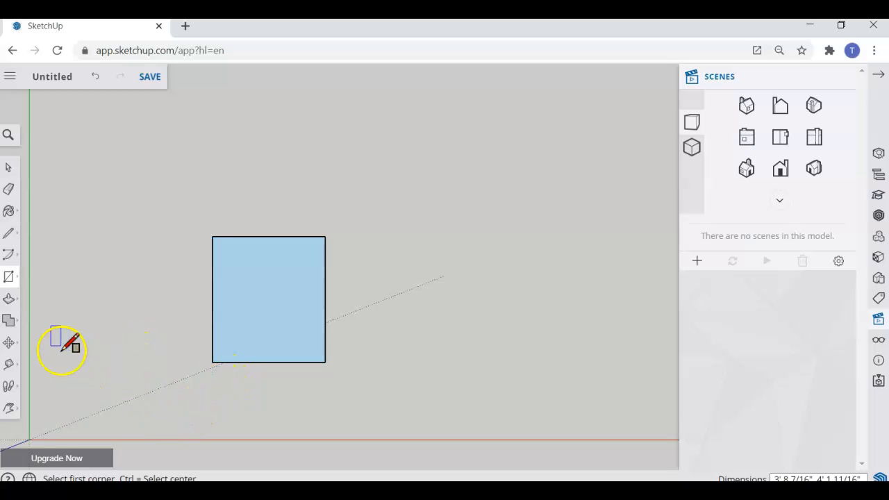
# - Select the Line (pencil) tool from the line flyout
pyautogui.click(8, 236)
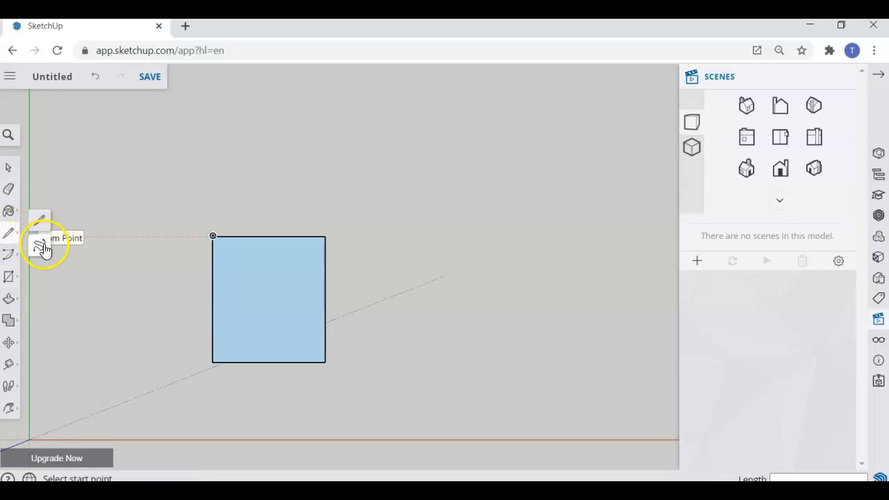
pyautogui.click(42, 222)
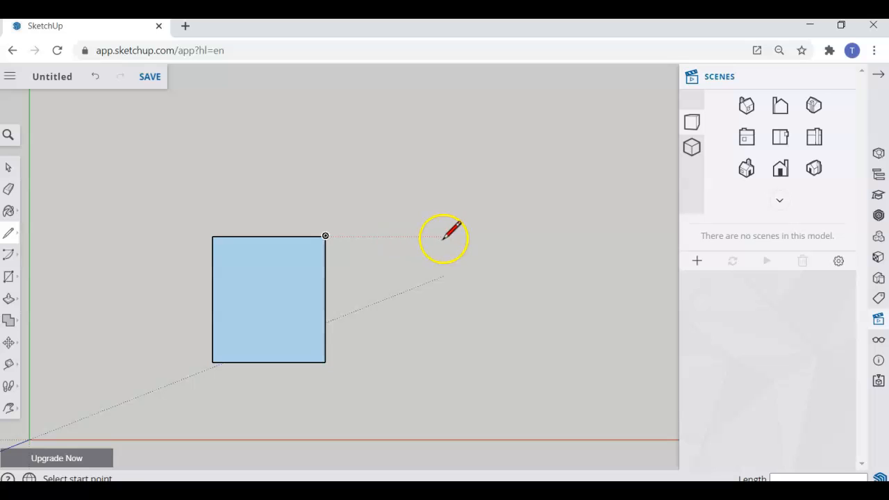
# - Draw a 48-inch line along the red axis, above and right of the rectangle
pyautogui.click(411, 191)
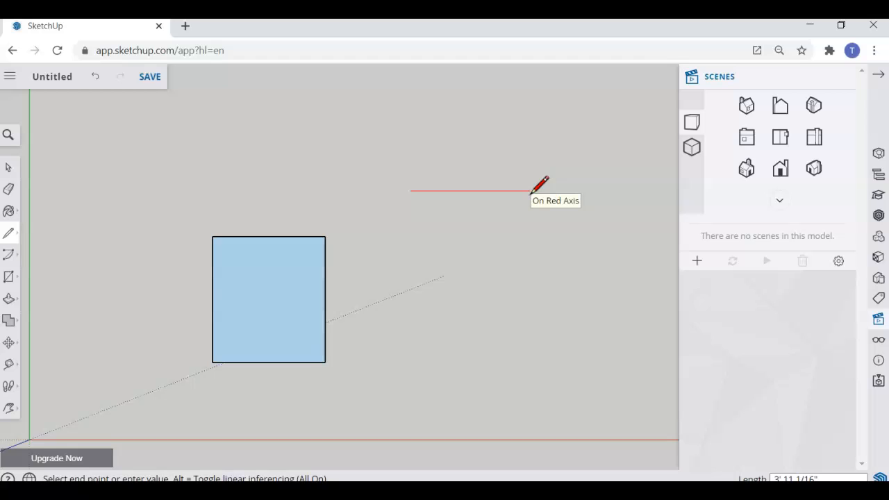
pyautogui.write('48')
pyautogui.click(532, 191)
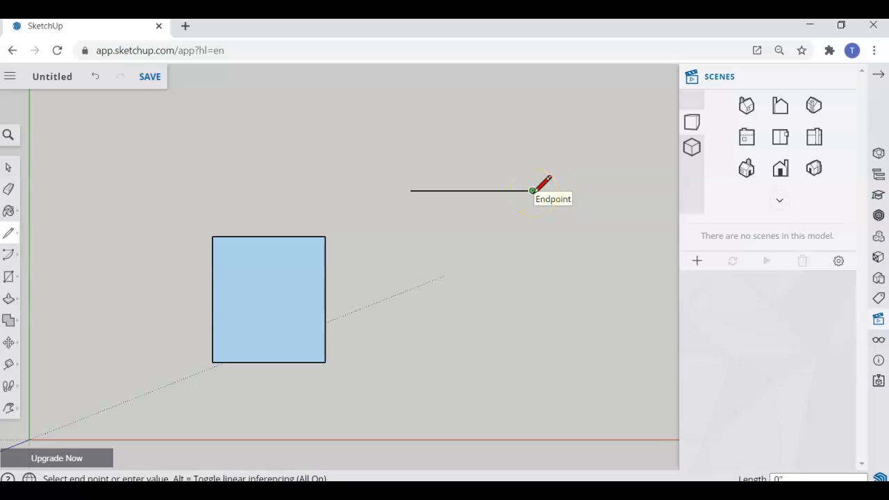
# - Draw a 4' edge down the green axis, then bottom and closing edges to form a square face
pyautogui.moveTo(532, 191); pyautogui.dragTo(533, 287)
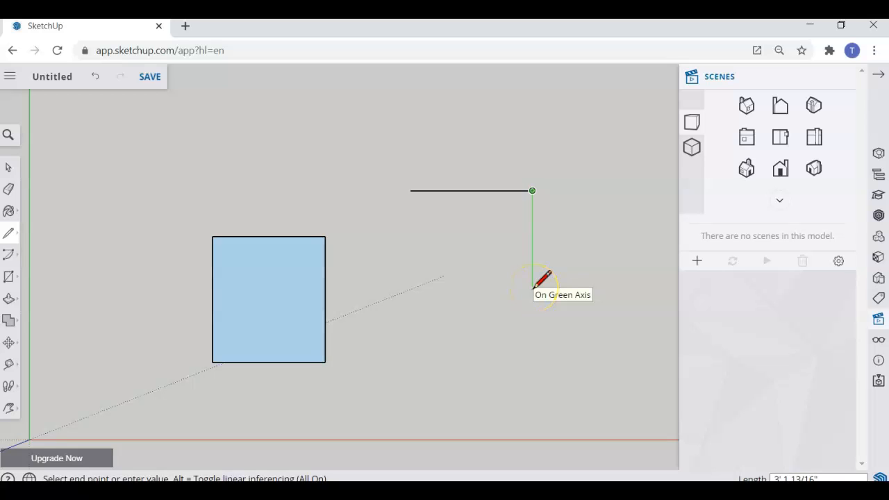
pyautogui.write('4')
pyautogui.press('Return')
pyautogui.click(532, 312)
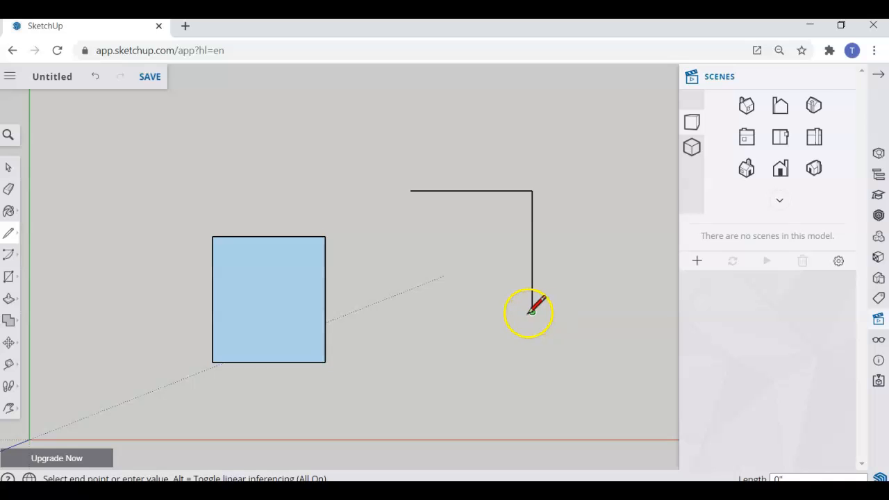
pyautogui.click(409, 310)
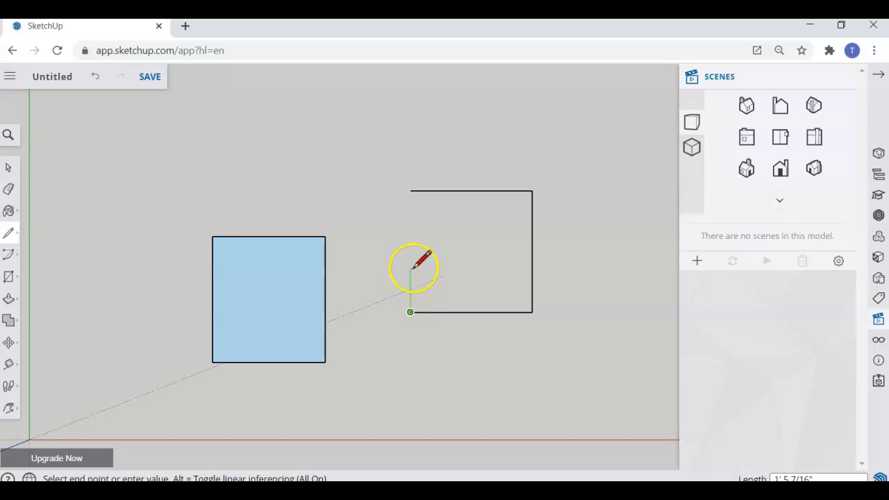
pyautogui.click(410, 190)
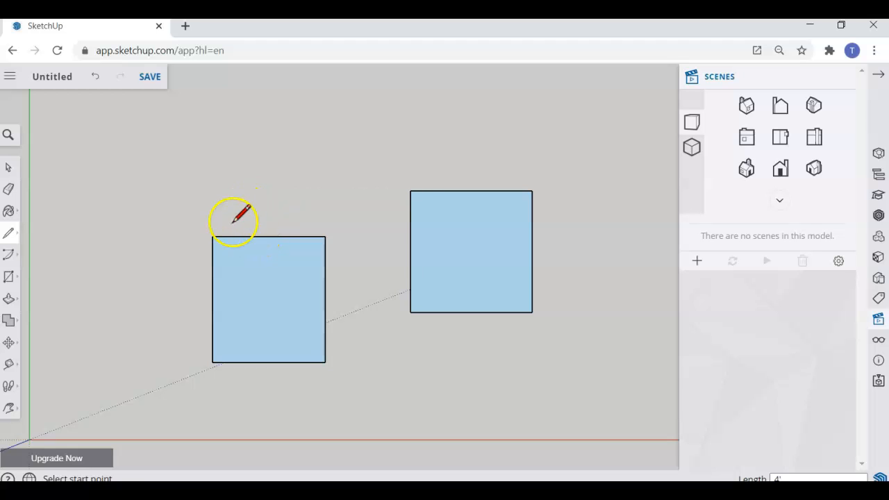
# - Raise the left square's top edge so it becomes a taller upright rectangle
pyautogui.click(9, 344)
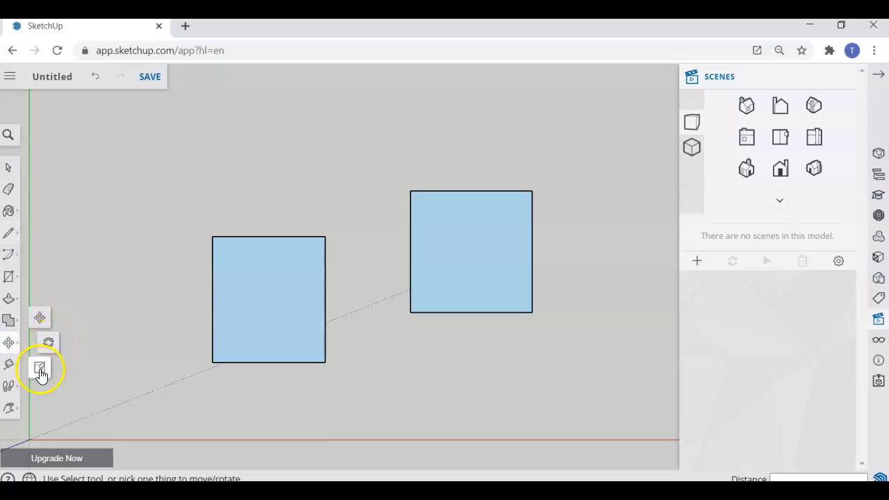
pyautogui.click(43, 319)
pyautogui.click(279, 236)
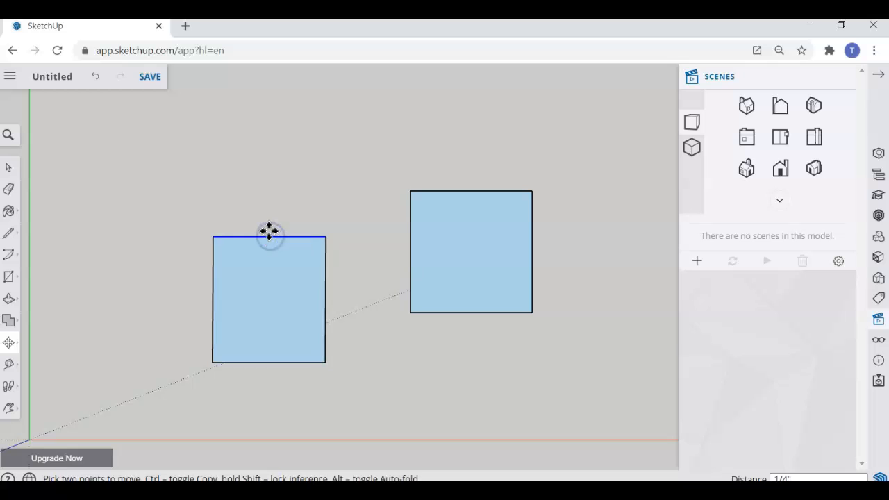
pyautogui.click(270, 181)
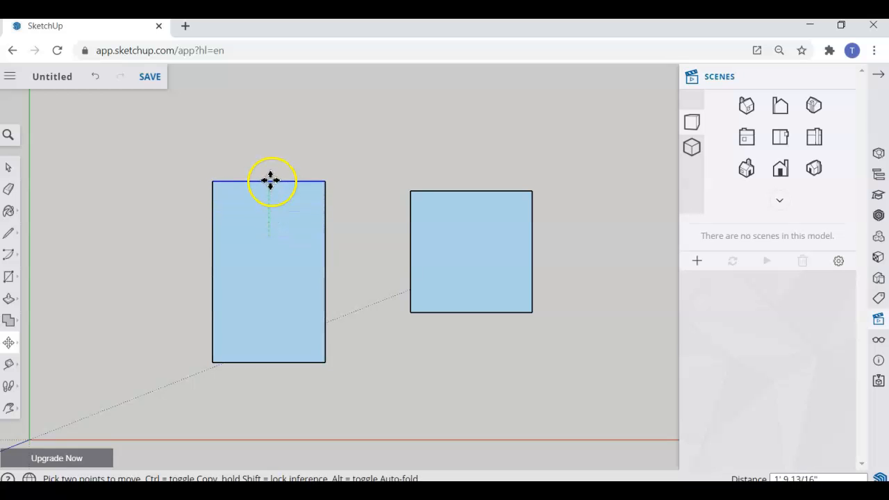
pyautogui.click(312, 183)
pyautogui.moveTo(312, 183); pyautogui.dragTo(266, 181)
pyautogui.click(265, 180)
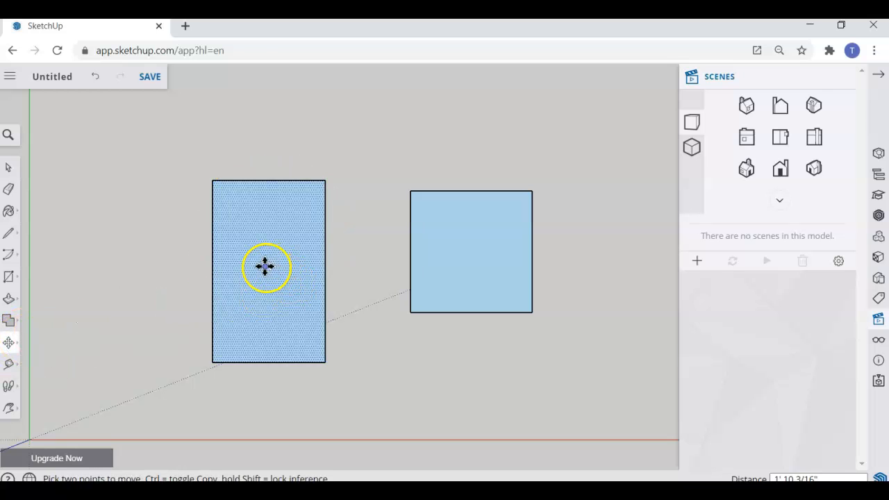
# - Move the tall left rectangle slightly lower, cancelling an accidental corner skew
pyautogui.moveTo(265, 267)
pyautogui.mouseDown()
pyautogui.moveTo(182, 241)
pyautogui.moveTo(247, 255)
pyautogui.moveTo(278, 246)
pyautogui.moveTo(252, 266)
pyautogui.moveTo(266, 270)
pyautogui.mouseUp()
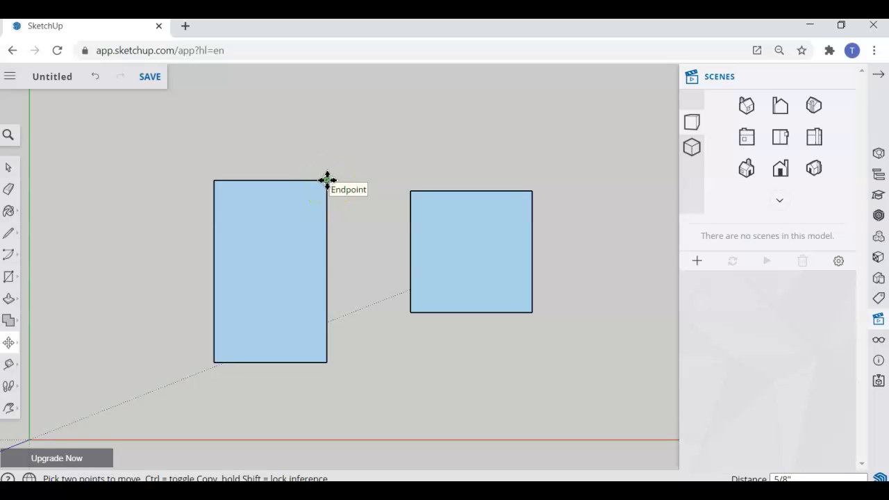
pyautogui.moveTo(327, 181)
pyautogui.mouseDown()
pyautogui.moveTo(393, 145)
pyautogui.moveTo(357, 224)
pyautogui.moveTo(343, 215)
pyautogui.moveTo(348, 190)
pyautogui.moveTo(352, 227)
pyautogui.moveTo(349, 189)
pyautogui.moveTo(325, 194)
pyautogui.moveTo(333, 186)
pyautogui.mouseUp()
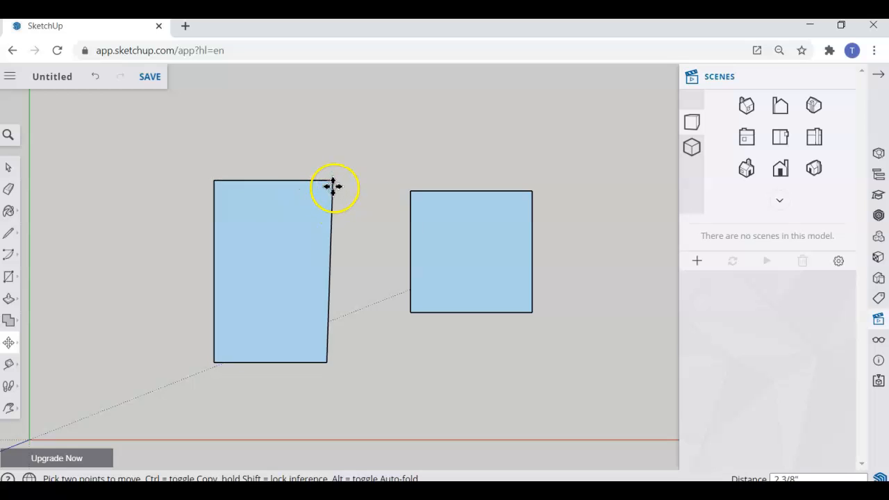
pyautogui.press('Escape')
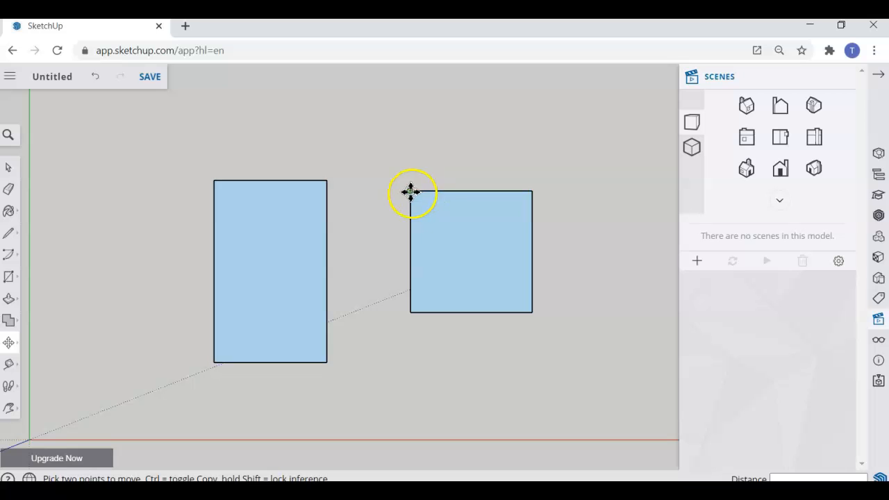
pyautogui.moveTo(266, 272); pyautogui.dragTo(266, 300)
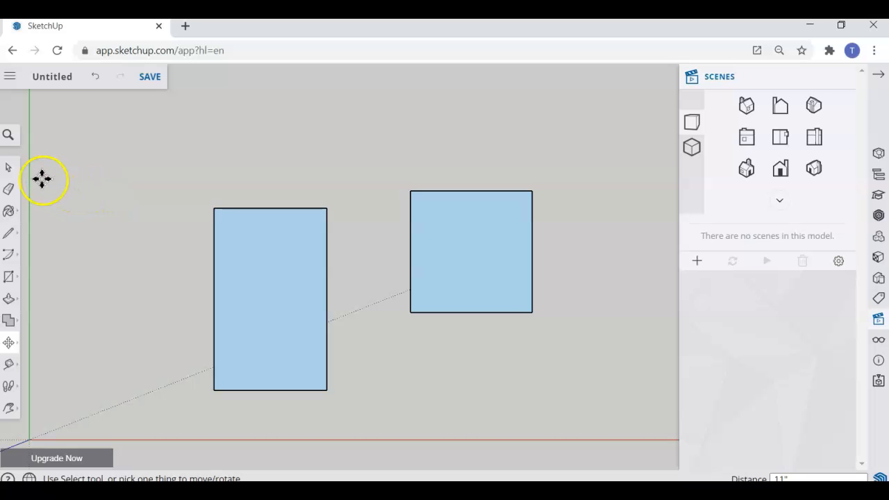
# - Box-select the tall left rectangle and make it a group
pyautogui.click(9, 169)
pyautogui.click(196, 180)
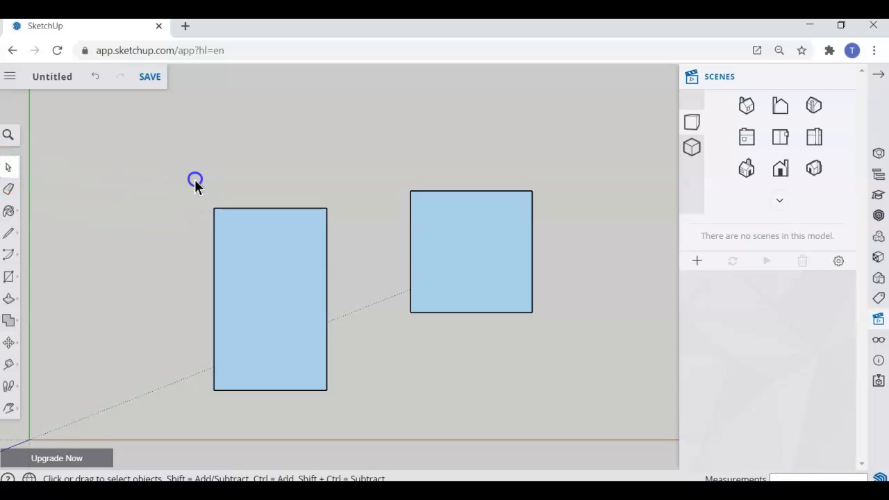
pyautogui.moveTo(270, 309); pyautogui.dragTo(362, 418)
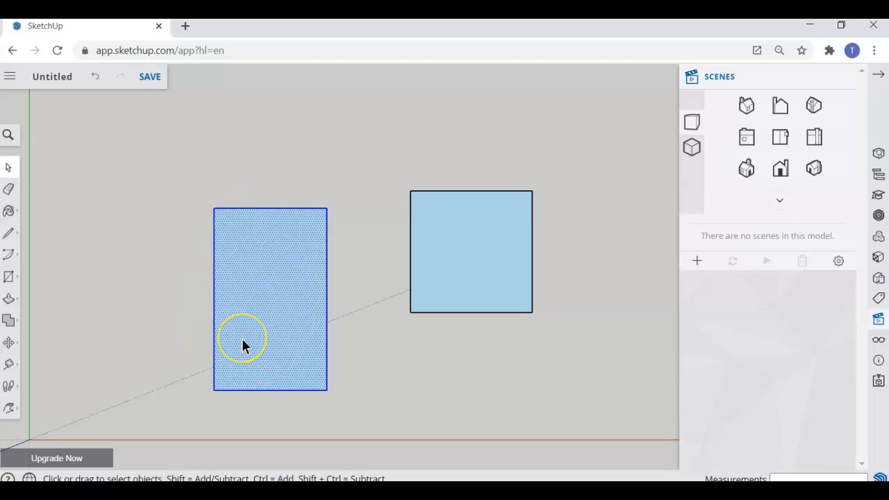
pyautogui.rightClick(251, 304)
pyautogui.moveTo(252, 306)
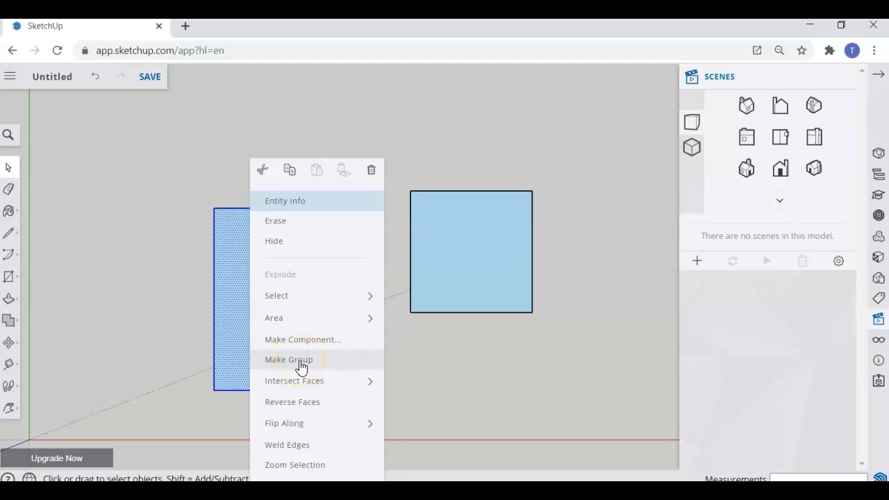
pyautogui.click(301, 363)
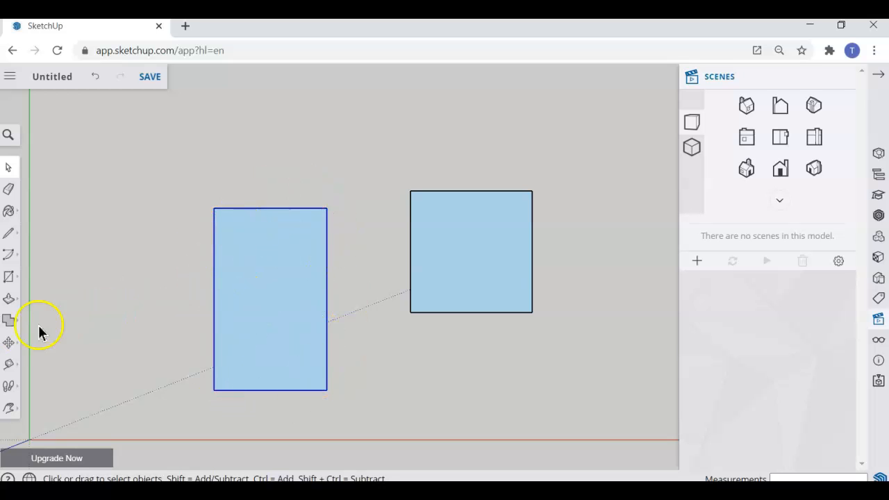
# - Move the grouped left rectangle slightly right and down by its corner
pyautogui.click(6, 342)
pyautogui.click(40, 316)
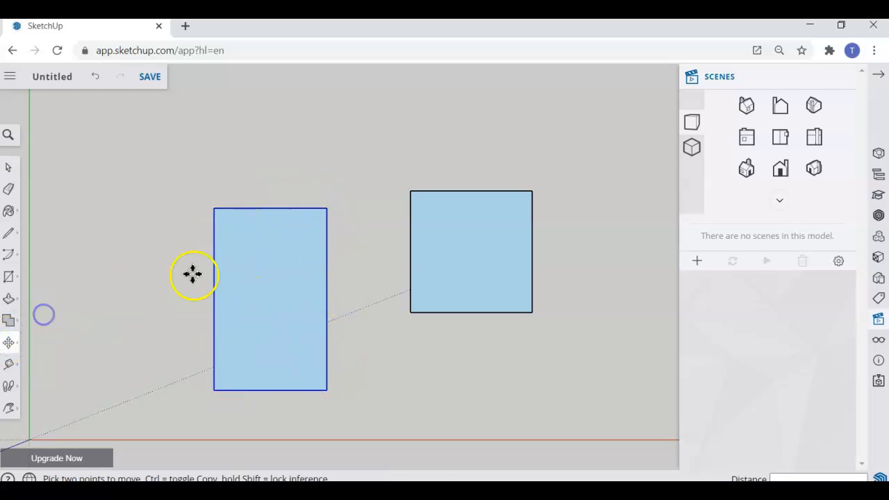
pyautogui.moveTo(326, 207)
pyautogui.mouseDown()
pyautogui.moveTo(408, 191)
pyautogui.moveTo(335, 219)
pyautogui.mouseUp()
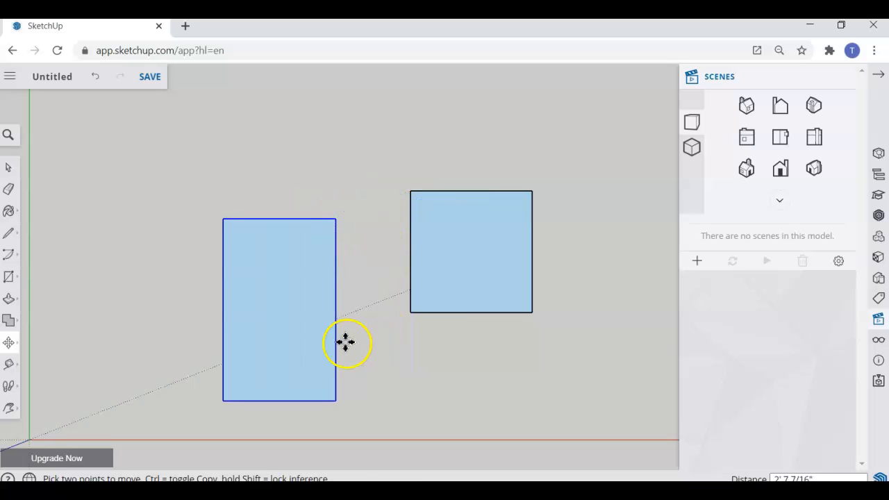
pyautogui.click(10, 236)
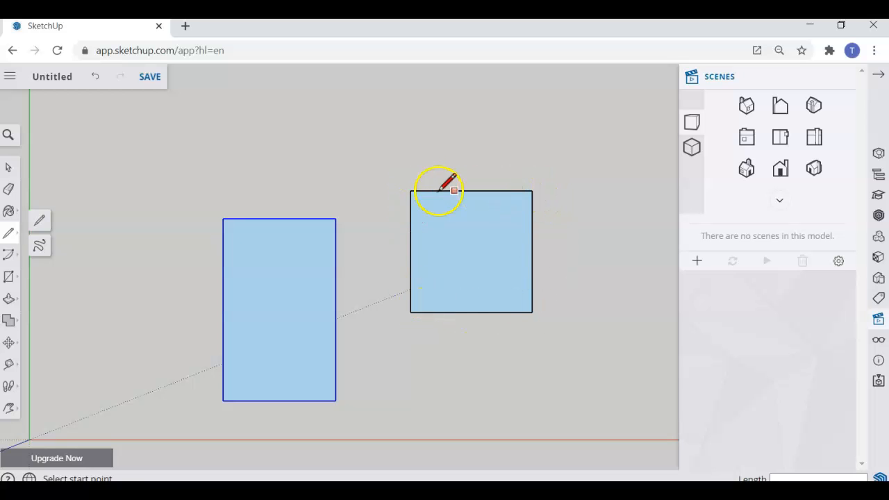
# - Draw a tall narrow strip against the square's left edge, closing it into a face
pyautogui.click(410, 191)
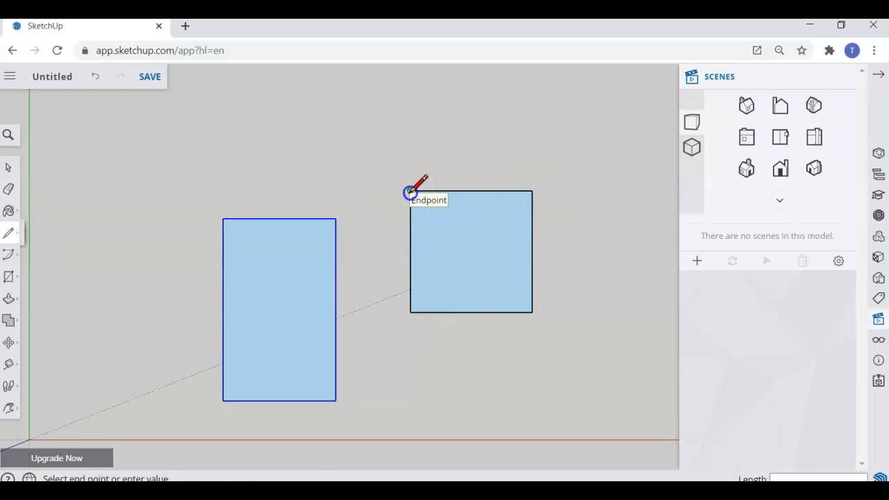
pyautogui.click(410, 144)
pyautogui.click(361, 144)
pyautogui.click(359, 332)
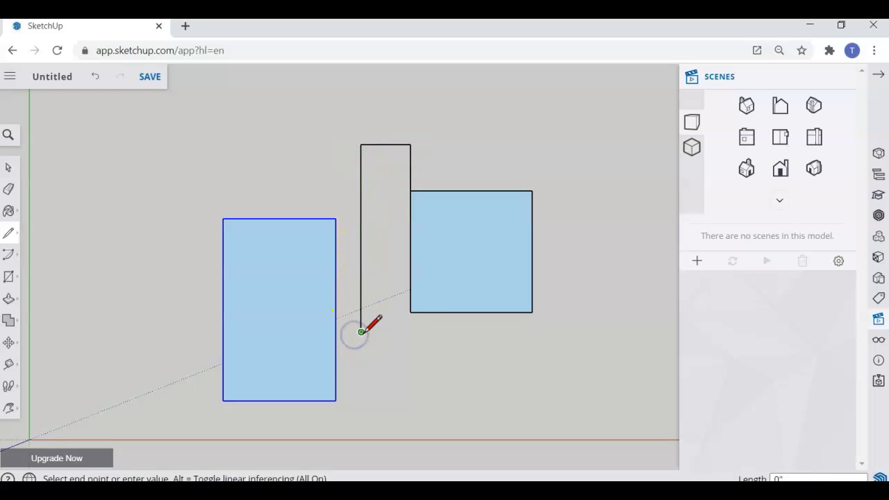
pyautogui.click(410, 332)
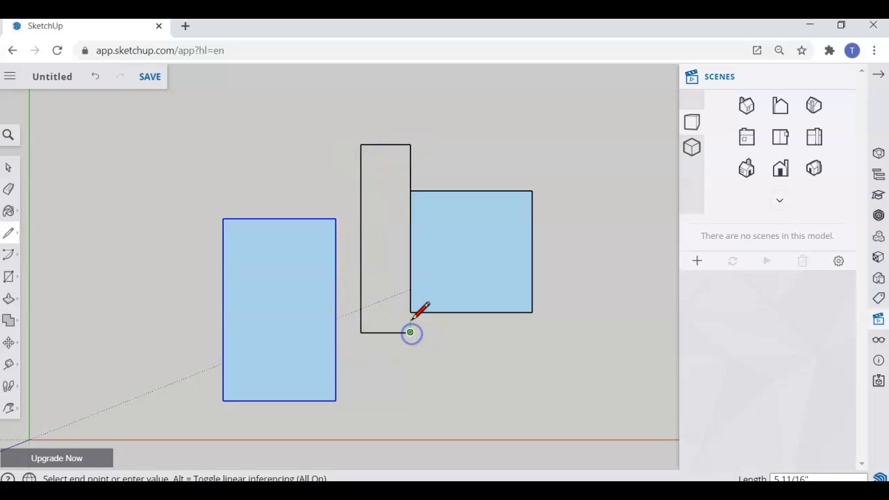
pyautogui.click(411, 312)
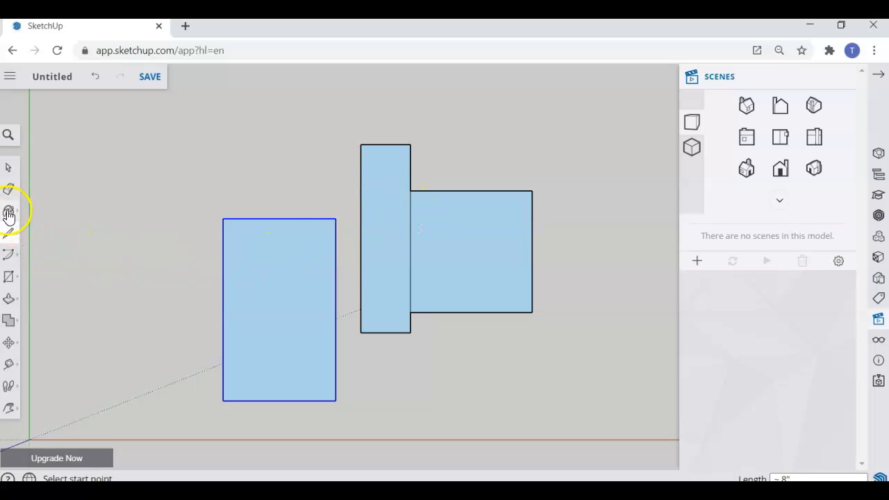
# - Move the left rectangle further left and clear the selection
pyautogui.click(9, 343)
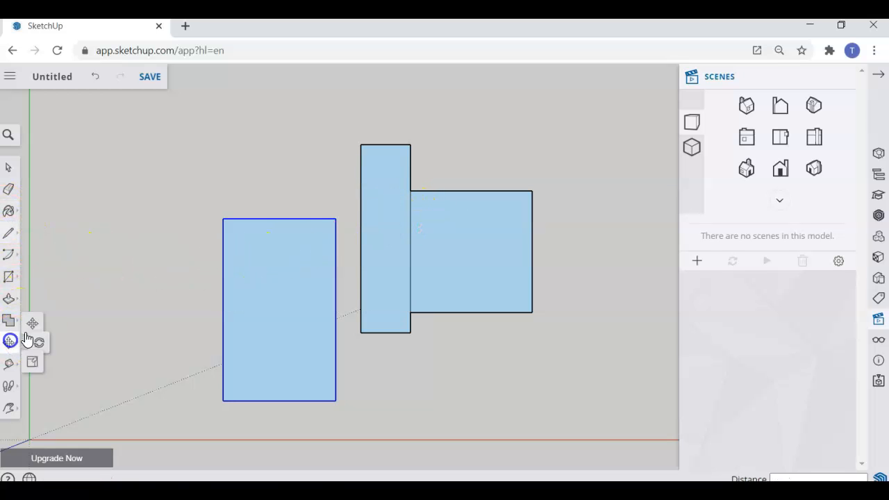
pyautogui.click(360, 198)
pyautogui.click(327, 198)
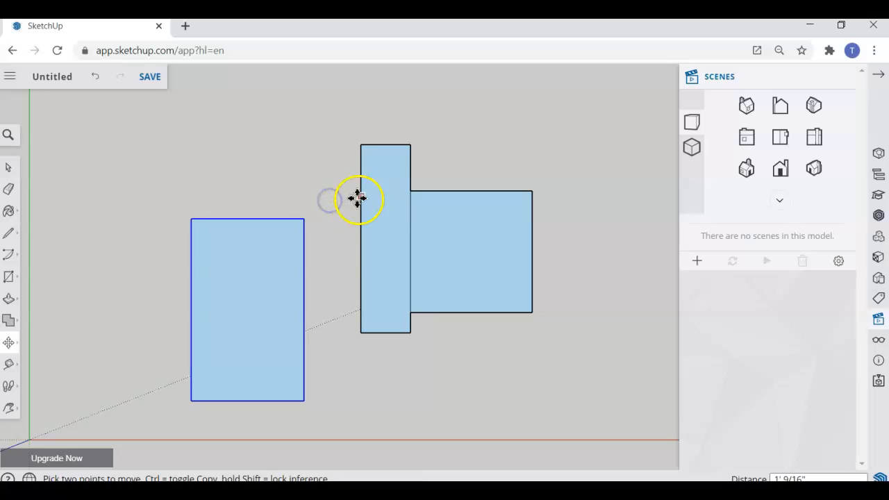
pyautogui.click(8, 166)
pyautogui.click(207, 174)
# - Cancel the stray edge moves and erase the tall narrow strip beside the square
pyautogui.click(8, 342)
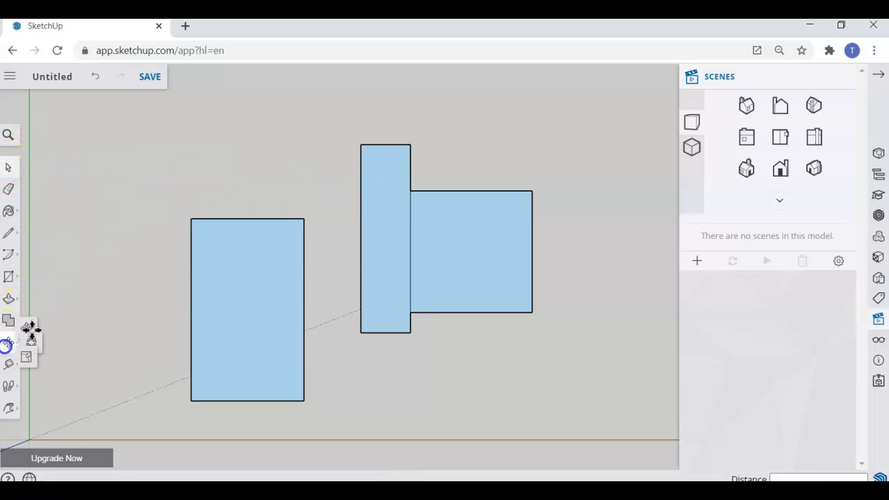
pyautogui.click(38, 323)
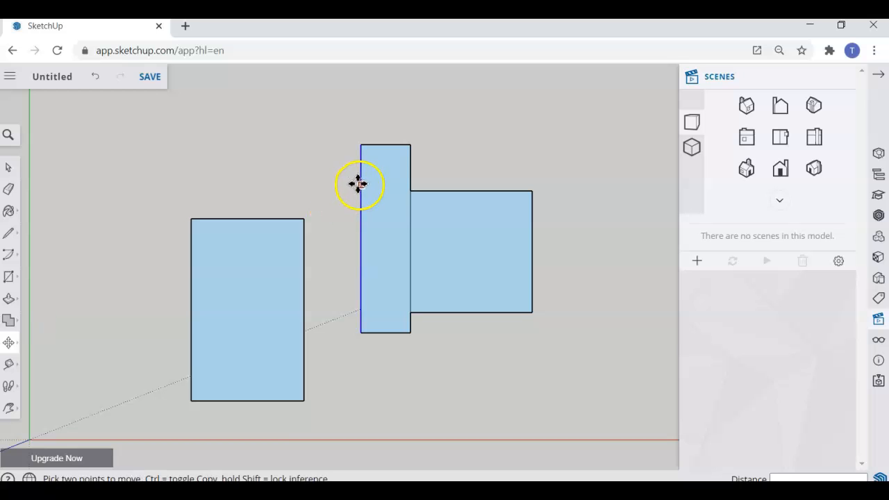
pyautogui.click(359, 184)
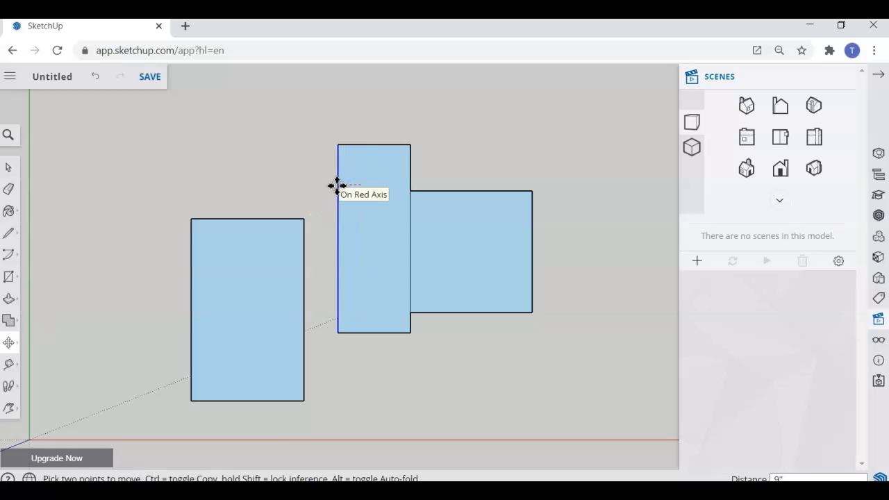
pyautogui.press('Escape')
pyautogui.moveTo(412, 216)
pyautogui.mouseDown()
pyautogui.moveTo(465, 221)
pyautogui.moveTo(392, 223)
pyautogui.moveTo(446, 218)
pyautogui.moveTo(407, 203)
pyautogui.moveTo(412, 210)
pyautogui.moveTo(404, 212)
pyautogui.moveTo(421, 229)
pyautogui.mouseUp()
pyautogui.press('Escape')
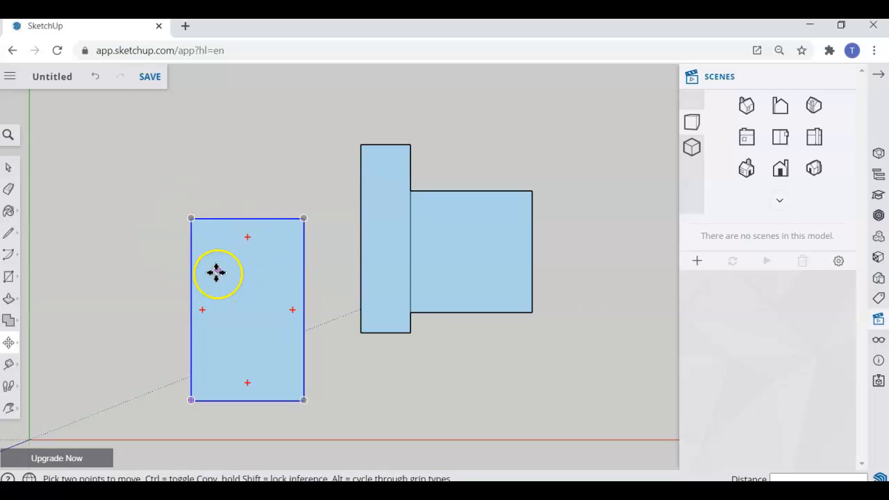
pyautogui.click(8, 189)
pyautogui.moveTo(379, 166)
pyautogui.mouseDown()
pyautogui.moveTo(421, 162)
pyautogui.moveTo(391, 145)
pyautogui.moveTo(343, 192)
pyautogui.moveTo(371, 217)
pyautogui.moveTo(397, 338)
pyautogui.mouseUp()
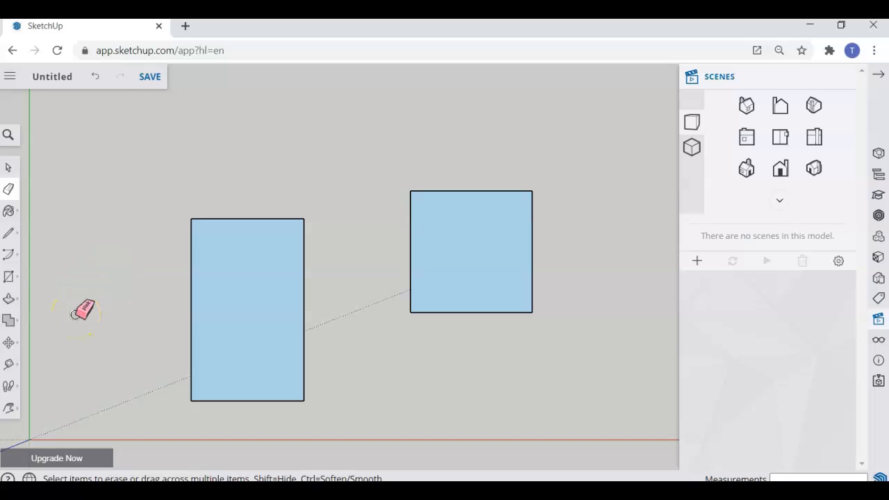
# - Draw short line stubs left of the tall rectangle, then cancel the unfinished line
pyautogui.click(9, 233)
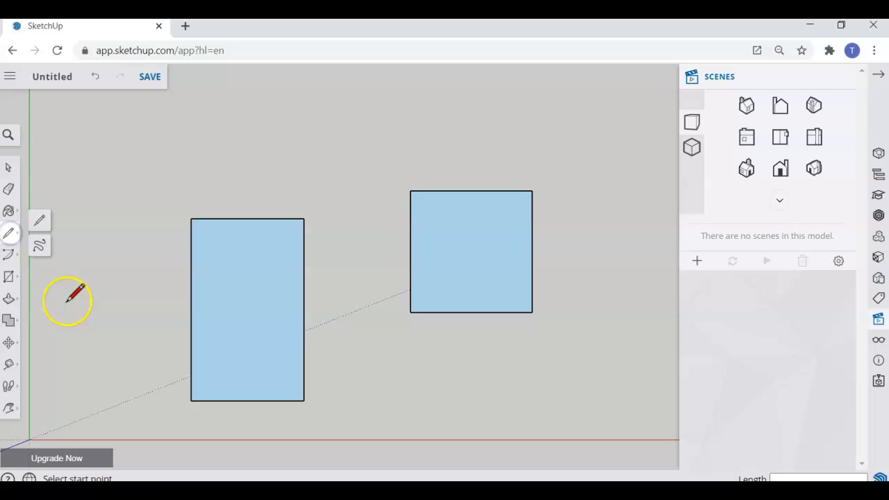
pyautogui.click(91, 341)
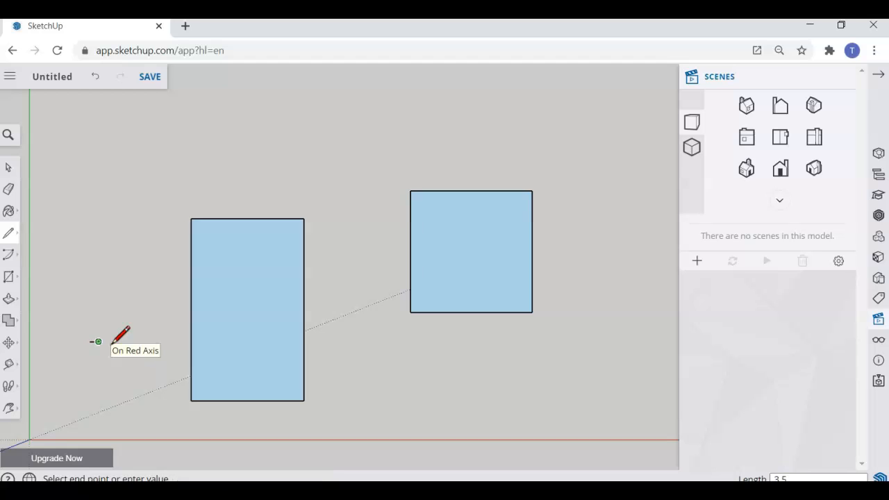
pyautogui.click(106, 330)
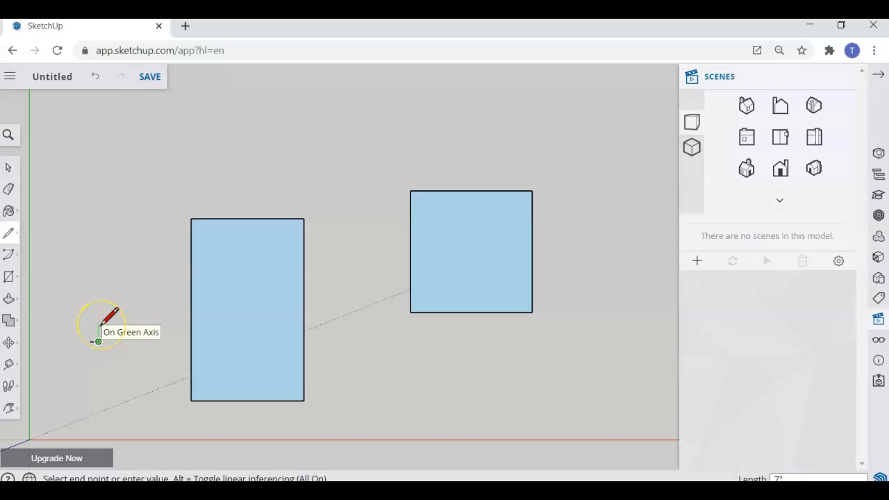
pyautogui.click(89, 340)
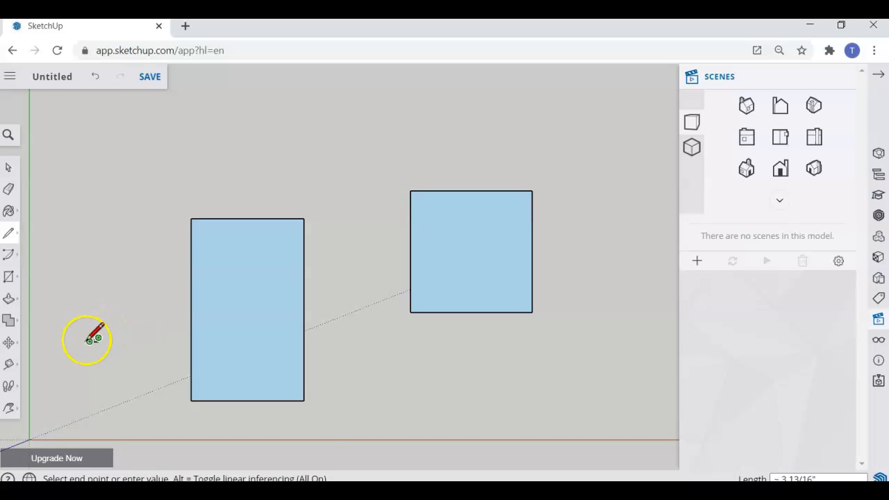
pyautogui.click(99, 337)
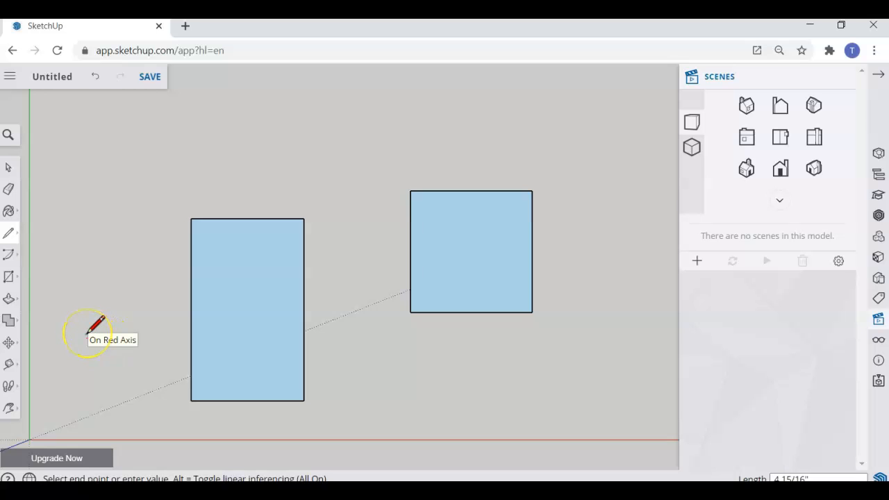
pyautogui.click(81, 325)
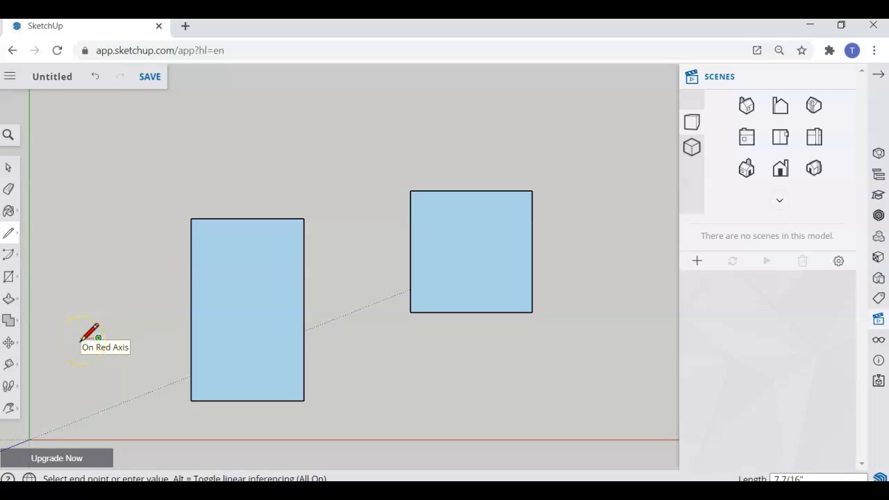
pyautogui.scroll(5, 82, 341)
pyautogui.click(103, 339)
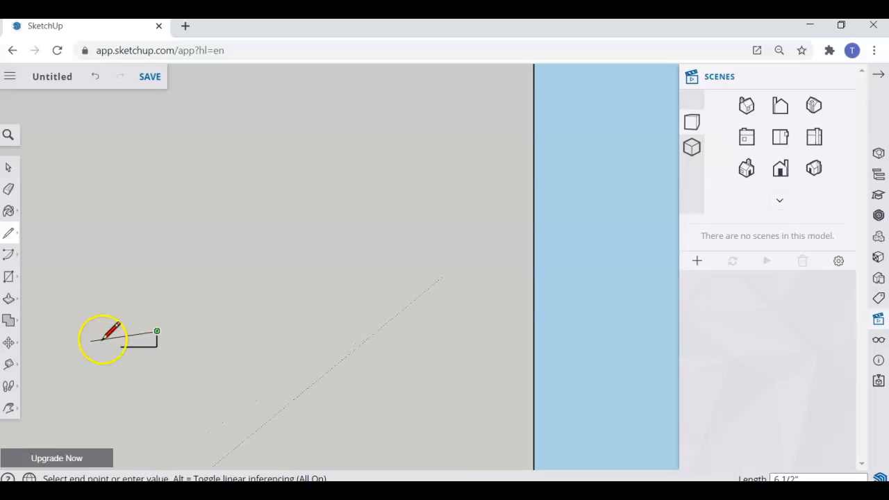
pyautogui.scroll(3, 125, 331)
pyautogui.scroll(-6, 125, 331)
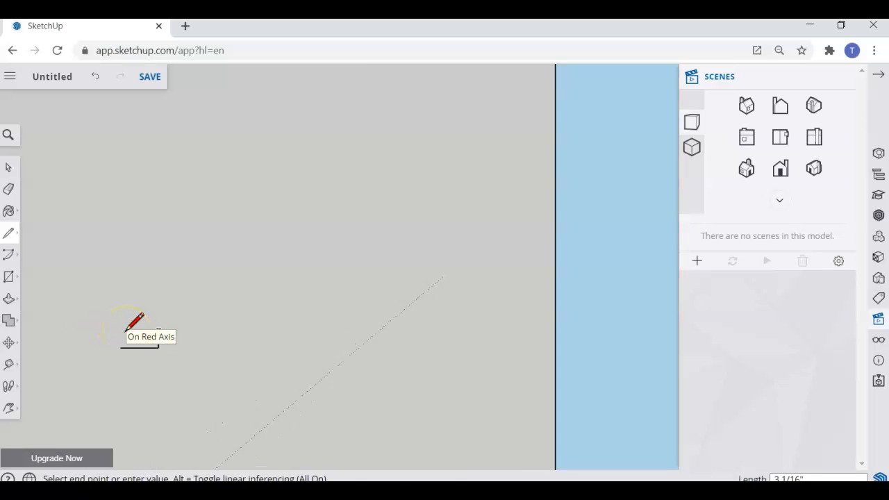
pyautogui.scroll(-3, 126, 331)
pyautogui.scroll(5, 549, 353)
pyautogui.scroll(-5, 549, 352)
pyautogui.scroll(1, 218, 335)
pyautogui.scroll(3, 217, 334)
pyautogui.scroll(-4, 216, 333)
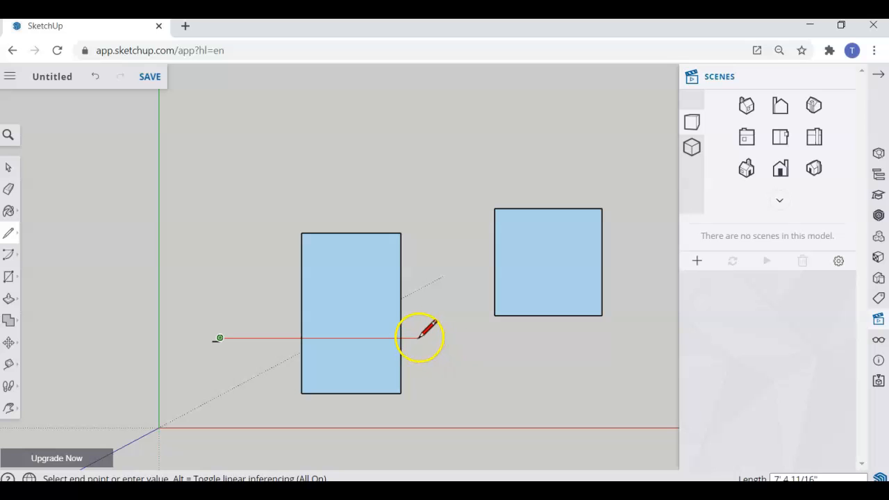
pyautogui.press('Escape')
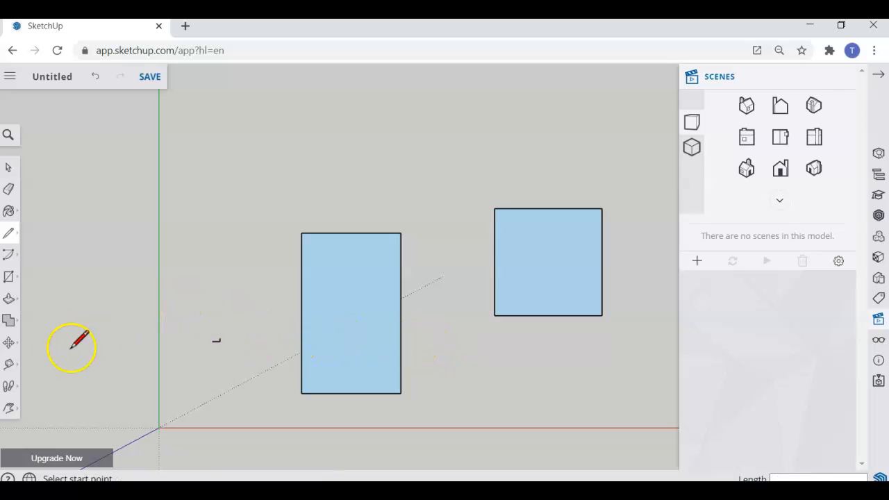
# - Zoom and pan the view around the two blue rectangles
pyautogui.click(10, 415)
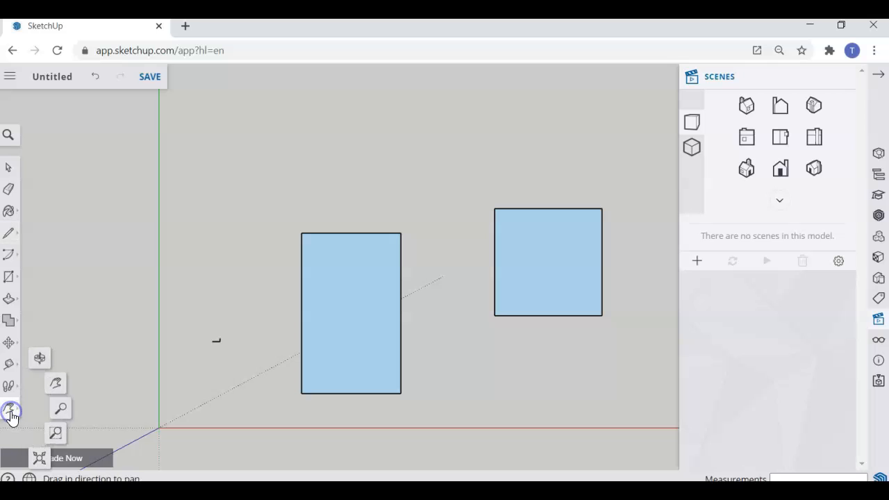
pyautogui.click(61, 409)
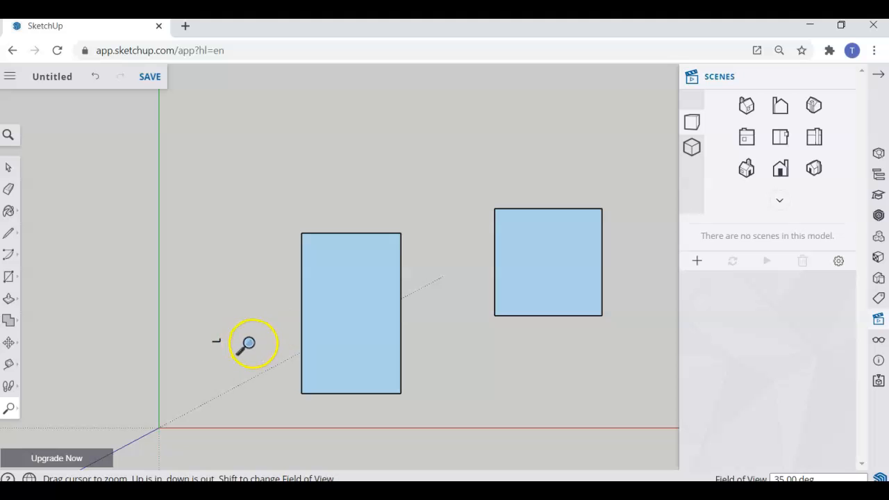
pyautogui.moveTo(250, 343); pyautogui.dragTo(243, 290)
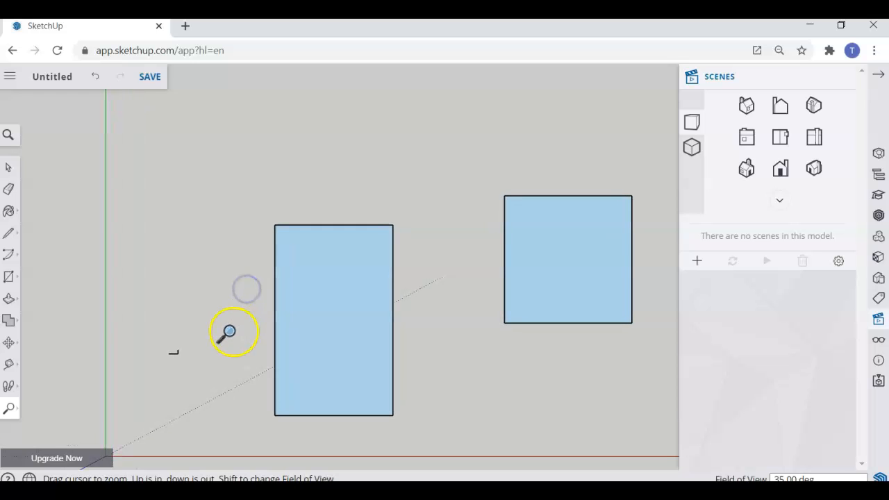
pyautogui.press('l')
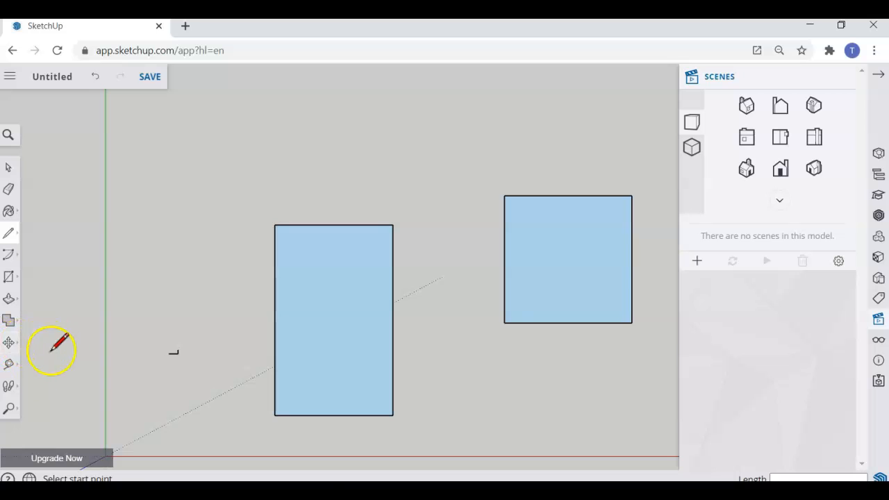
pyautogui.click(8, 408)
pyautogui.click(56, 384)
pyautogui.moveTo(138, 329); pyautogui.dragTo(787, 337)
pyautogui.moveTo(554, 344); pyautogui.dragTo(331, 339)
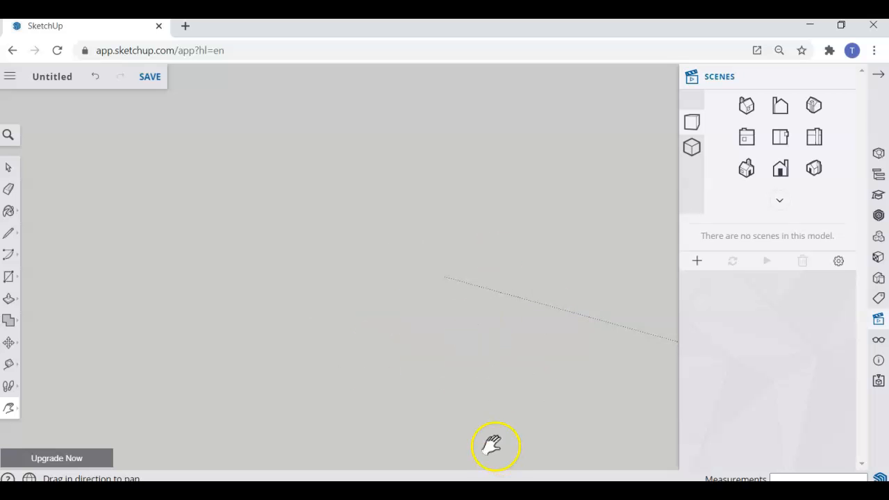
# - Fit all geometry into view, then zoom in on the small open corner of edges
pyautogui.click(9, 414)
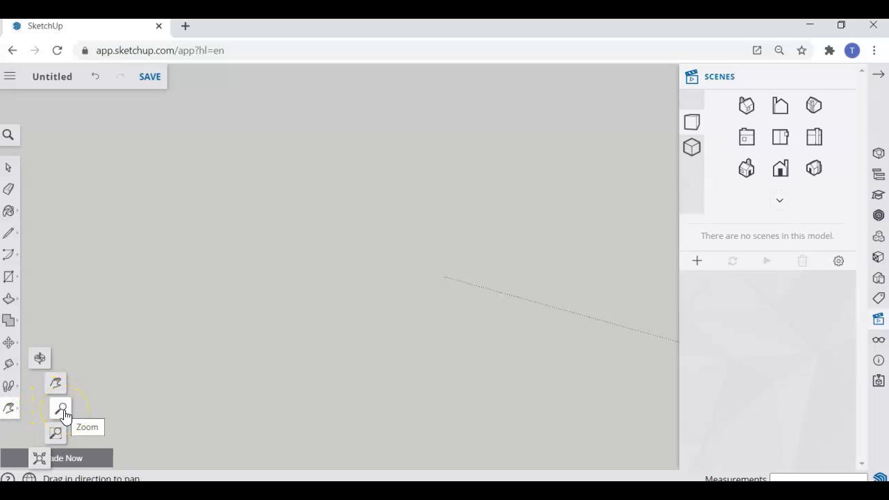
pyautogui.click(39, 460)
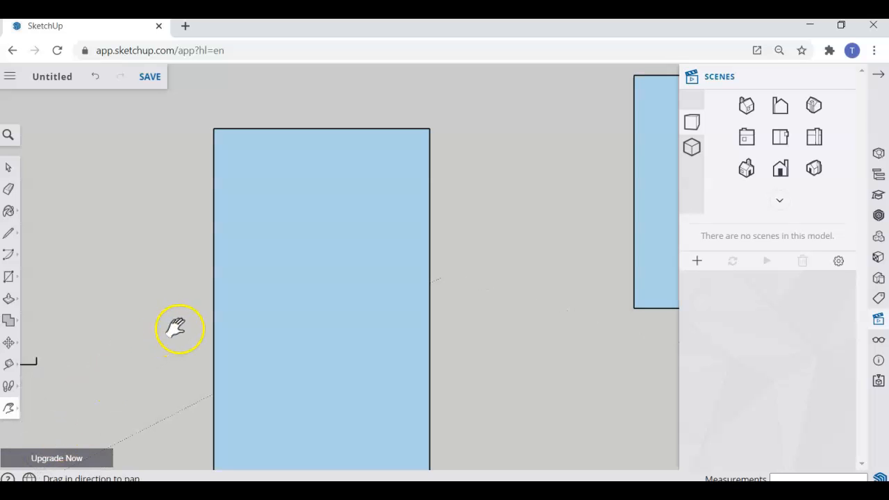
pyautogui.click(17, 415)
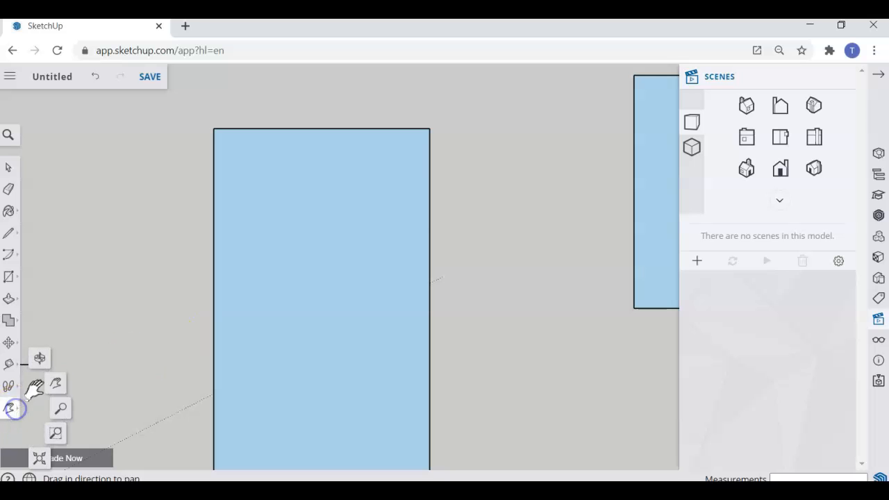
pyautogui.click(62, 411)
pyautogui.moveTo(136, 350); pyautogui.dragTo(148, 423)
pyautogui.moveTo(173, 331); pyautogui.dragTo(167, 380)
pyautogui.moveTo(339, 296); pyautogui.dragTo(281, 317)
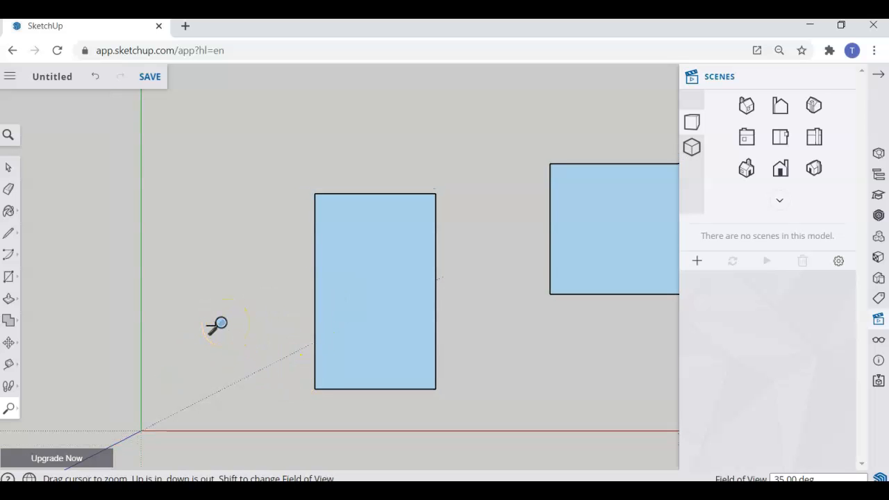
pyautogui.scroll(10, 207, 318)
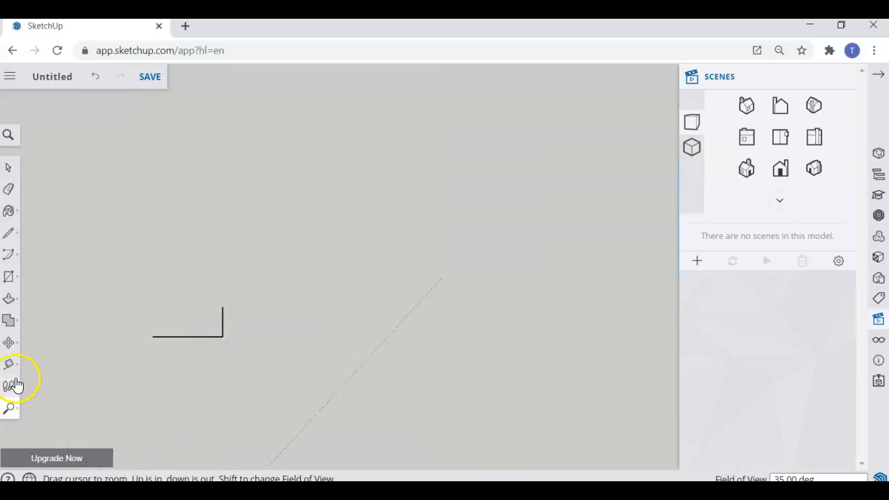
# - Draw the top and left edges to close the L-shaped edges into a small rectangle face
pyautogui.click(8, 233)
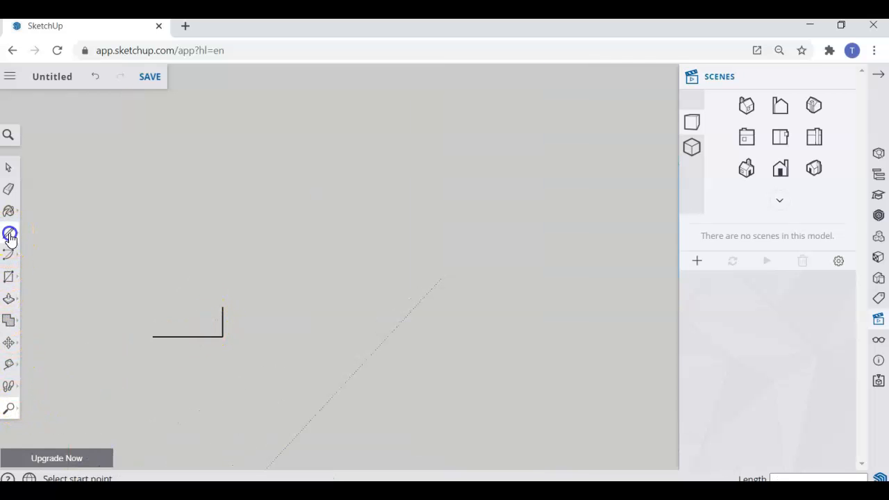
pyautogui.click(222, 307)
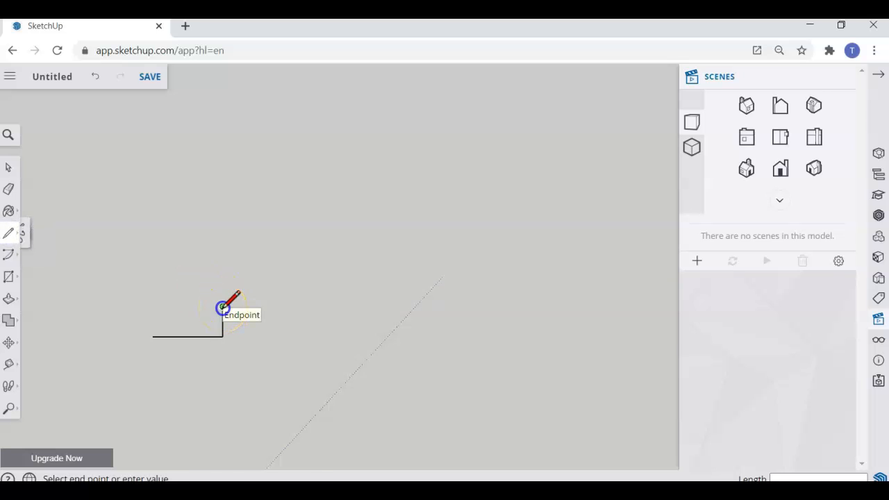
pyautogui.click(153, 306)
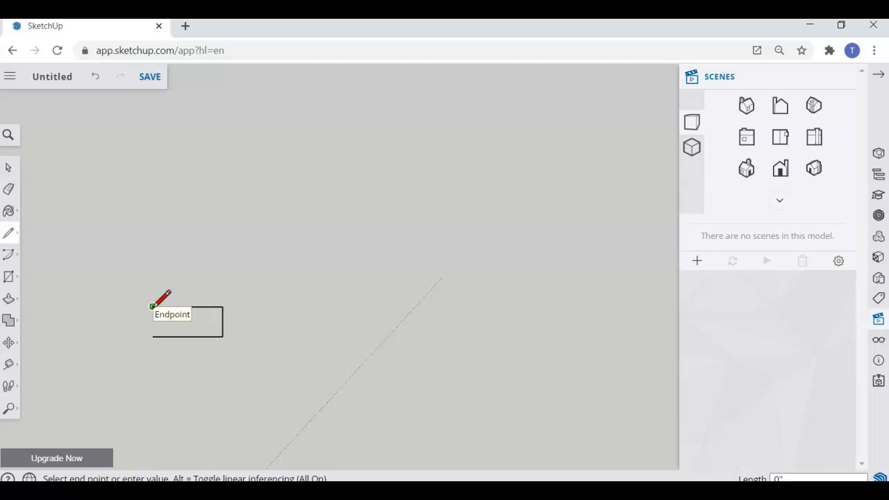
pyautogui.click(153, 337)
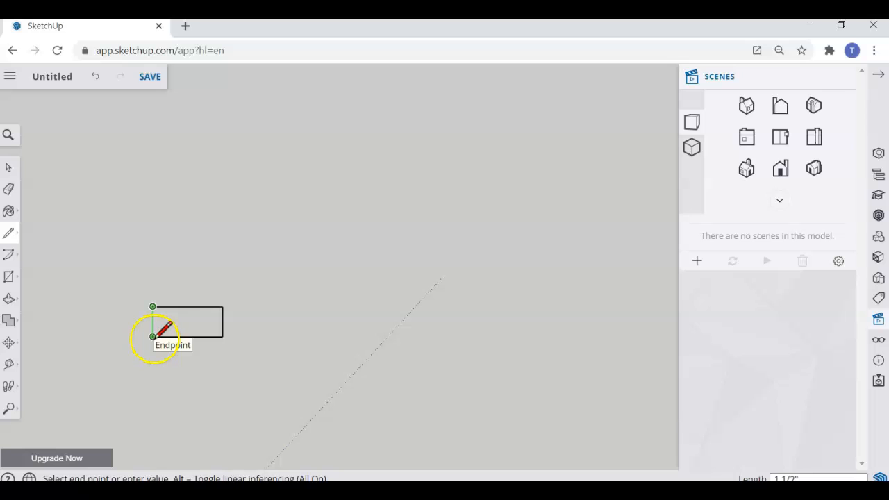
pyautogui.click(153, 336)
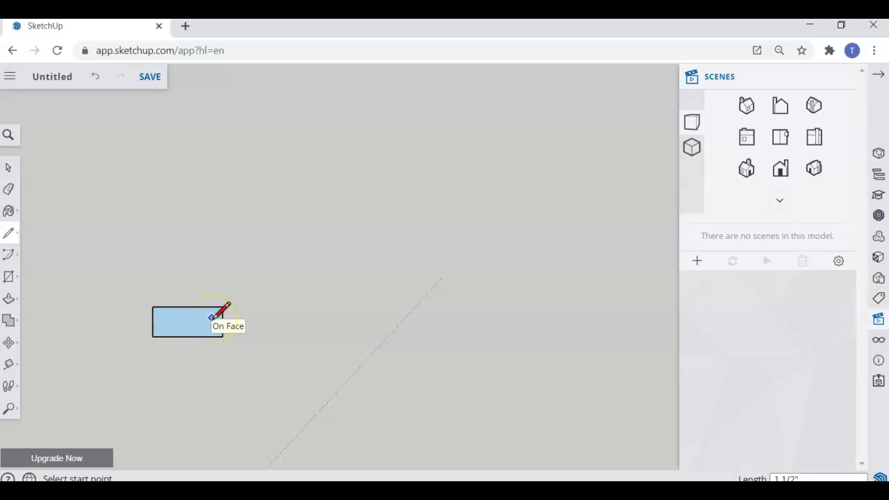
pyautogui.scroll(-3, 324, 319)
pyautogui.scroll(5, 327, 318)
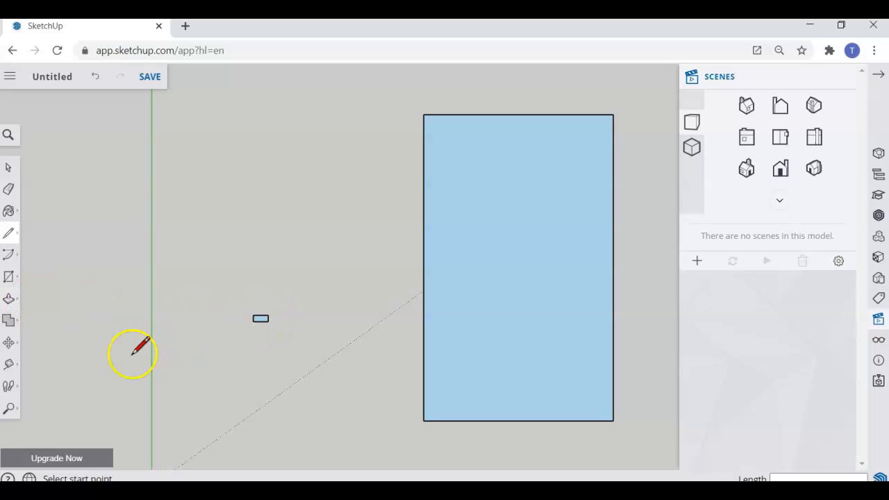
# - Push/pull the small rectangle face out 8' into a long bar
pyautogui.click(8, 299)
pyautogui.scroll(3, 281, 330)
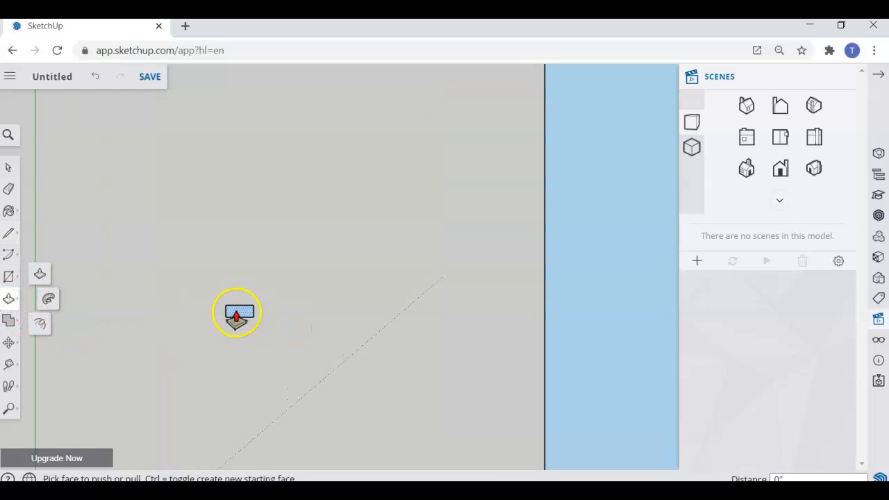
pyautogui.click(240, 316)
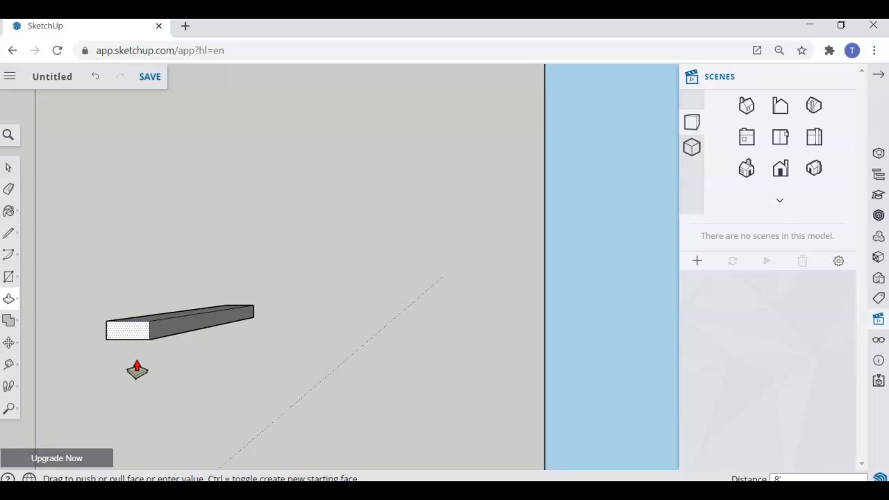
pyautogui.press('Return')
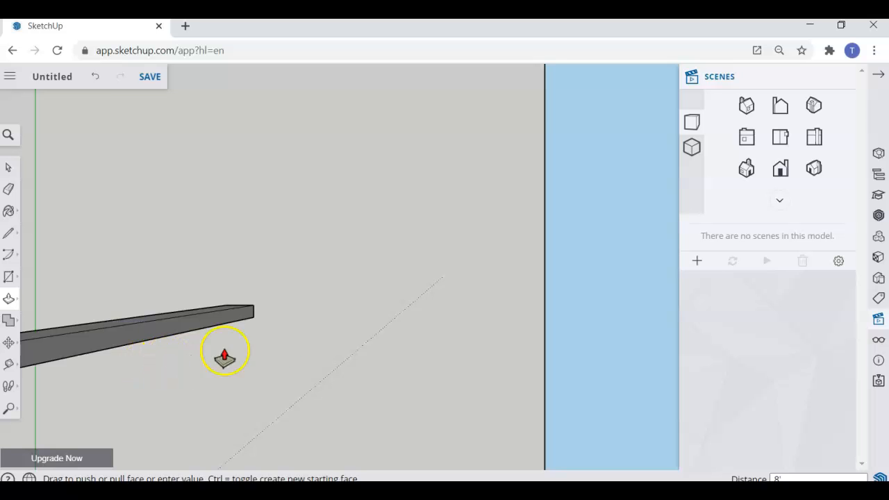
pyautogui.scroll(-5, 275, 347)
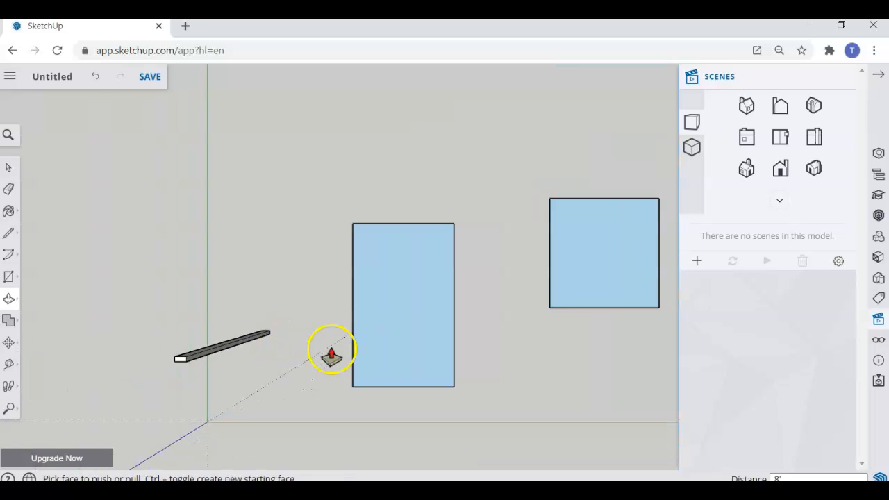
pyautogui.scroll(1, 331, 351)
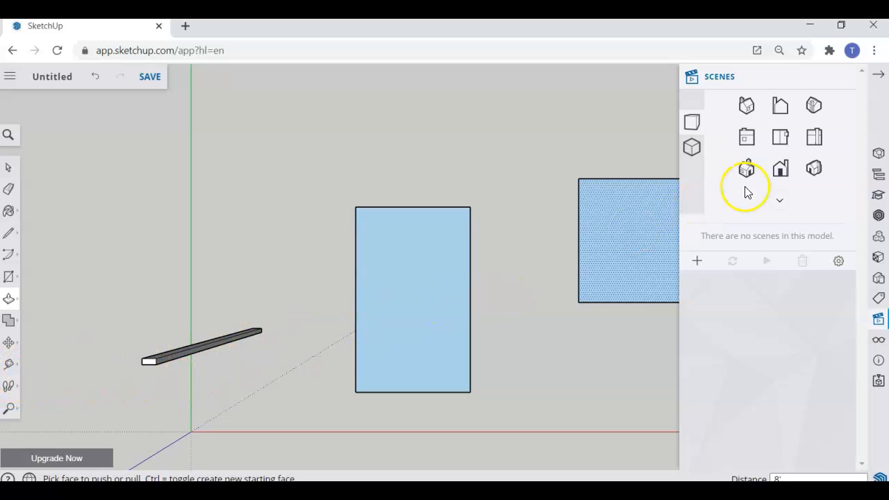
pyautogui.click(746, 141)
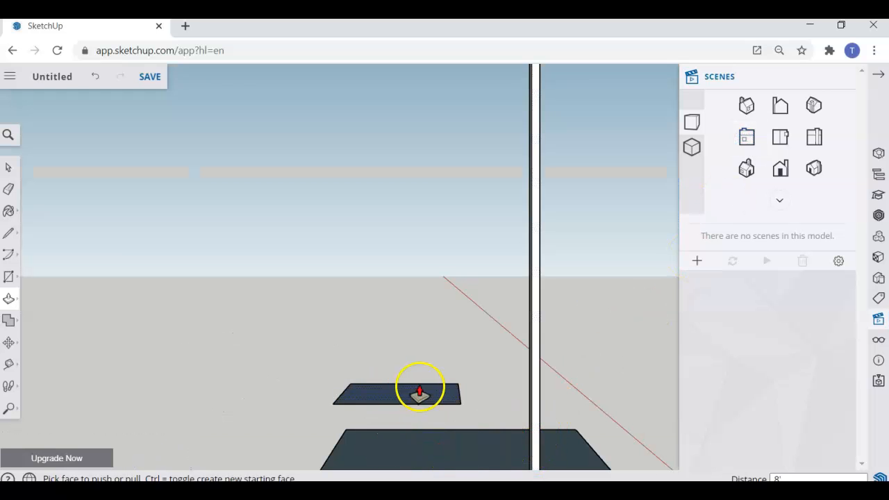
pyautogui.click(781, 138)
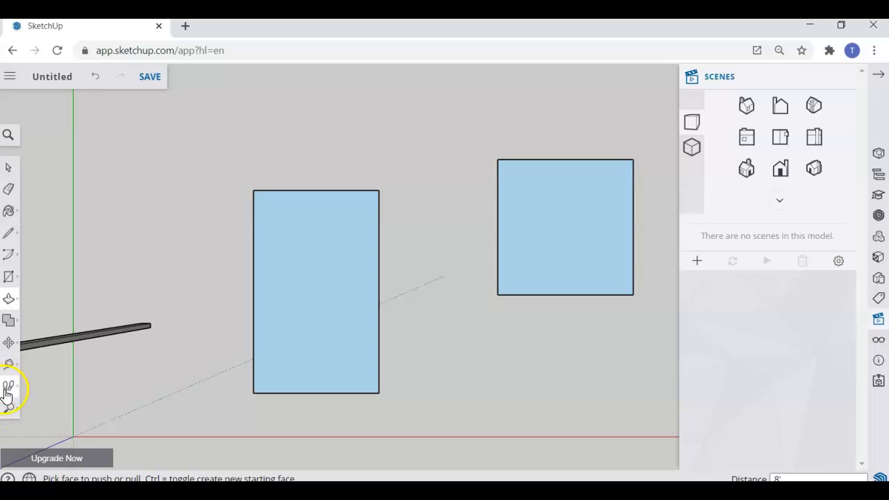
# - Orbit the view until the taller rectangle and 4-foot square lie flat and the 8-foot bar stands upright
pyautogui.click(8, 413)
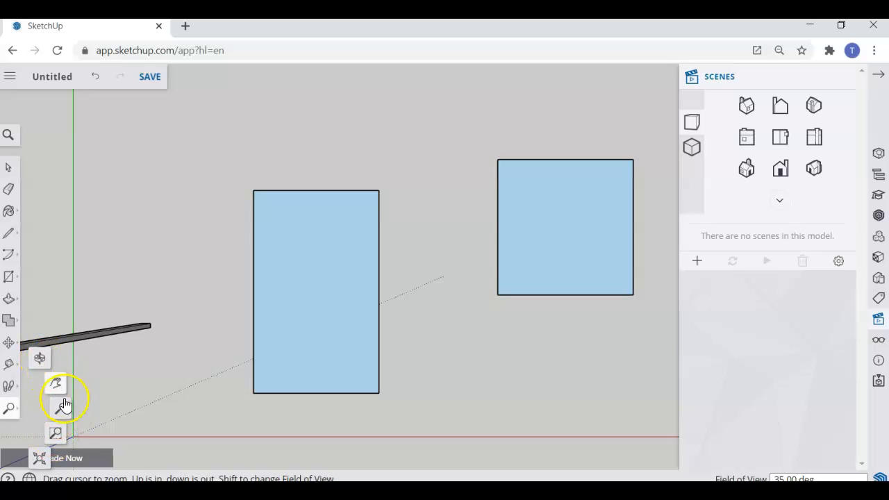
pyautogui.click(39, 359)
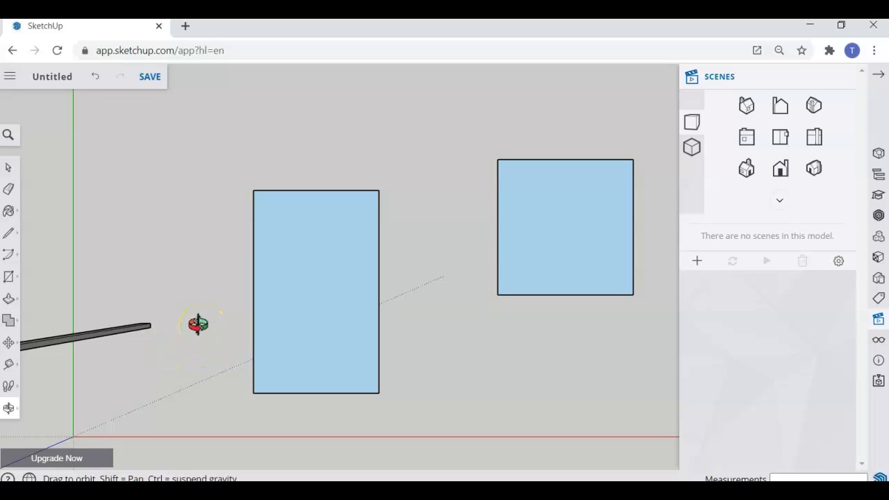
pyautogui.moveTo(198, 324); pyautogui.dragTo(315, 190)
pyautogui.moveTo(199, 413); pyautogui.dragTo(274, 266)
pyautogui.moveTo(209, 397)
pyautogui.mouseDown()
pyautogui.moveTo(284, 353)
pyautogui.moveTo(382, 340)
pyautogui.moveTo(299, 376)
pyautogui.moveTo(504, 366)
pyautogui.moveTo(298, 337)
pyautogui.moveTo(179, 352)
pyautogui.moveTo(101, 403)
pyautogui.moveTo(187, 359)
pyautogui.moveTo(173, 380)
pyautogui.moveTo(77, 401)
pyautogui.moveTo(164, 345)
pyautogui.moveTo(187, 440)
pyautogui.moveTo(128, 423)
pyautogui.moveTo(216, 389)
pyautogui.moveTo(272, 381)
pyautogui.moveTo(204, 365)
pyautogui.moveTo(201, 383)
pyautogui.moveTo(214, 385)
pyautogui.mouseUp()
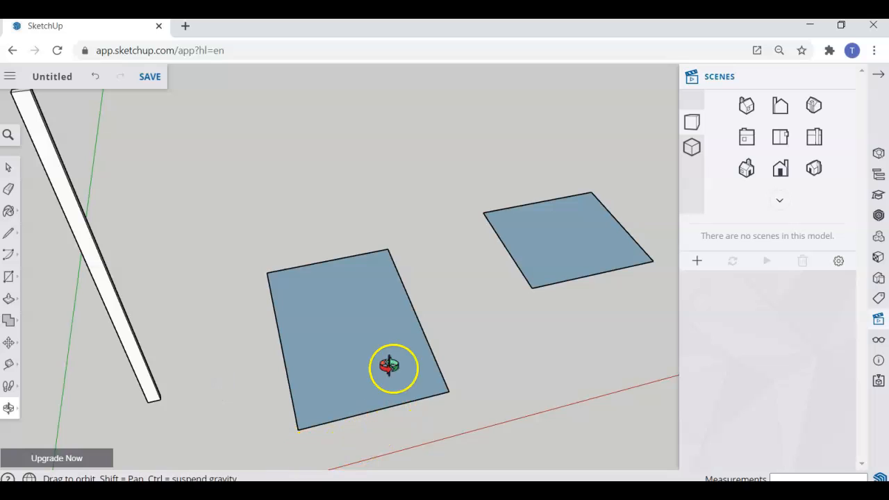
# - Save the model to Projects > SketchUp under its Day 1 name, overwriting the existing file
pyautogui.click(150, 80)
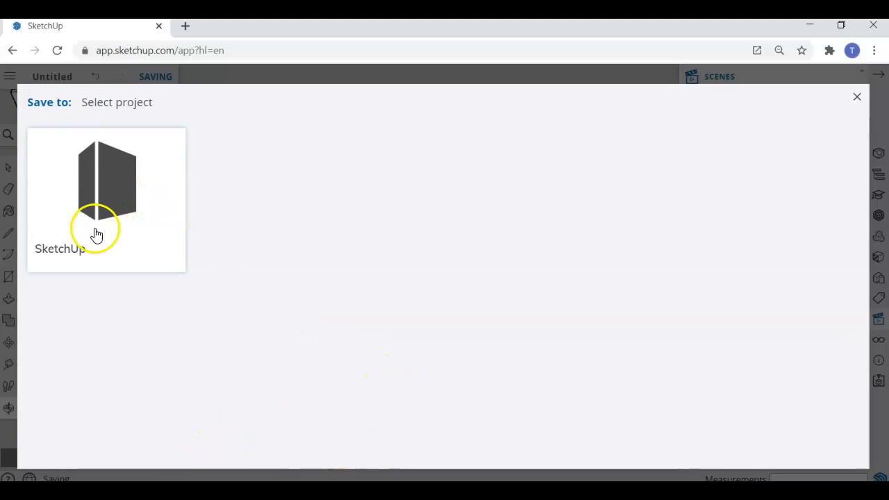
pyautogui.click(111, 192)
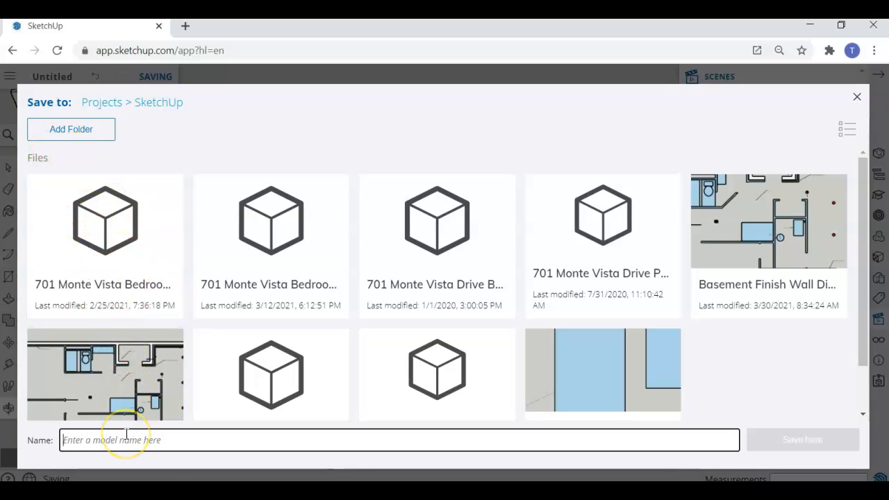
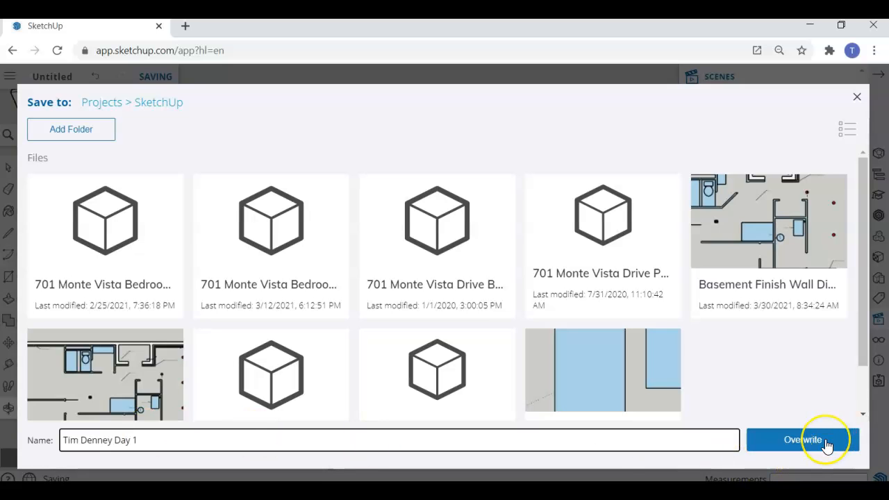
pyautogui.click(827, 442)
pyautogui.click(522, 311)
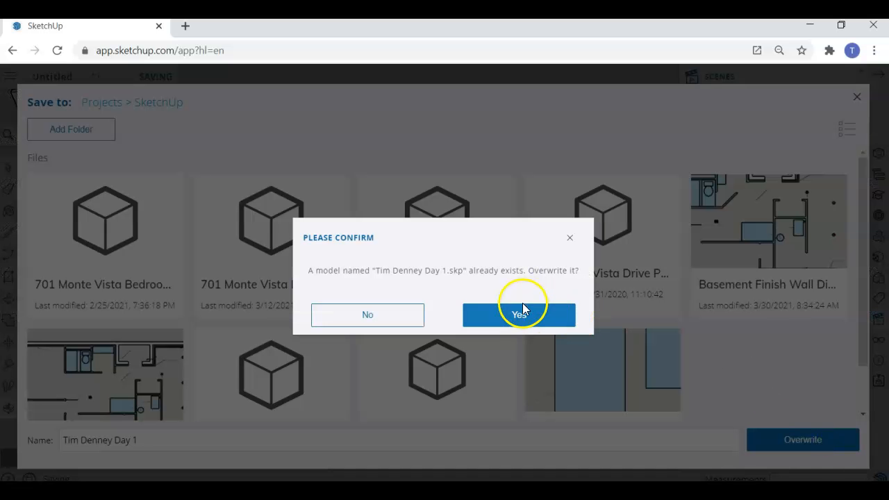